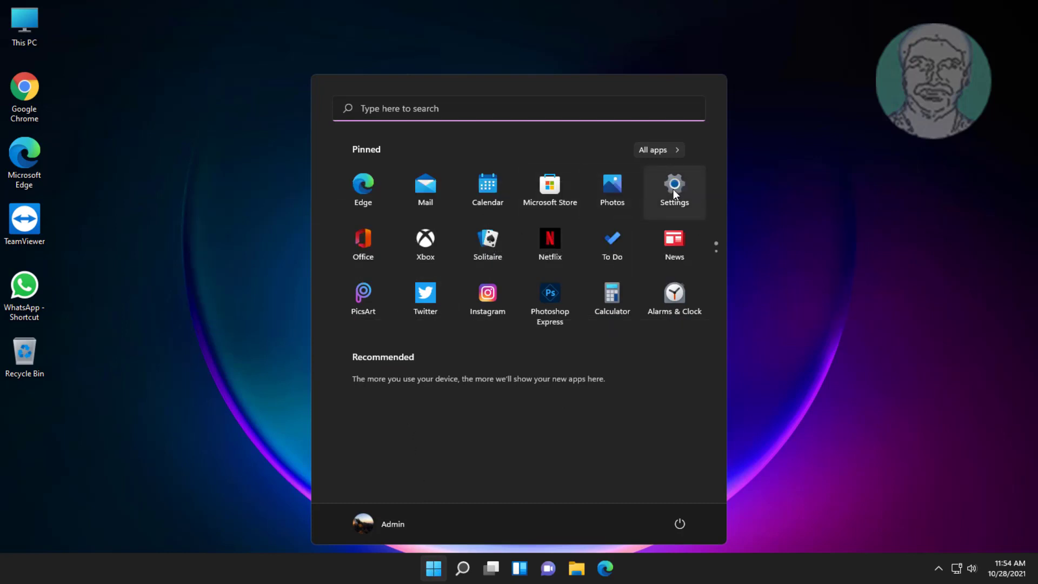
- Run the Windows Update troubleshooter from the system's other troubleshooters, and close it and Settings once it completes
click(673, 189)
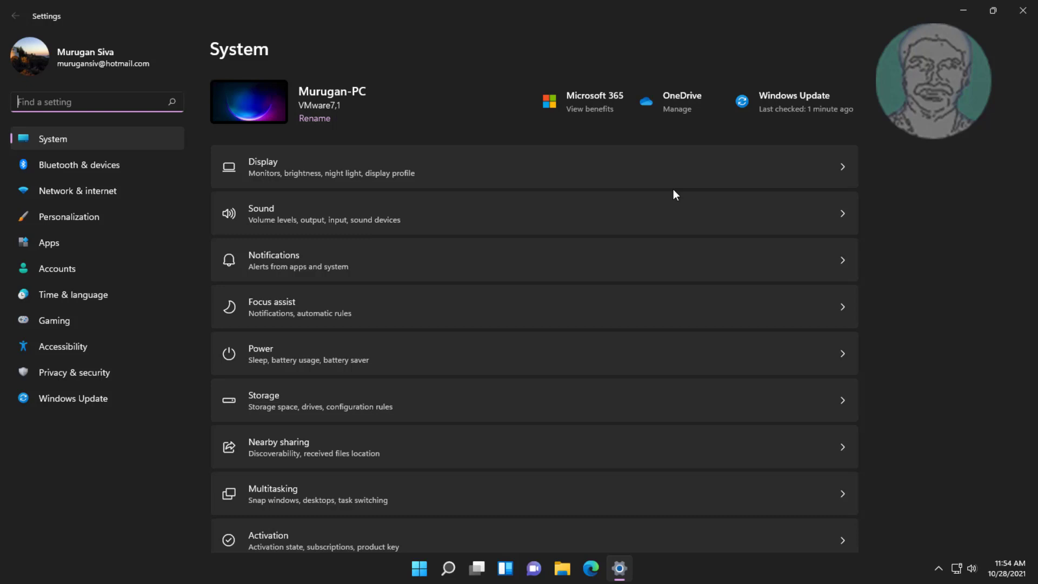
scroll(362, 359, down, 3)
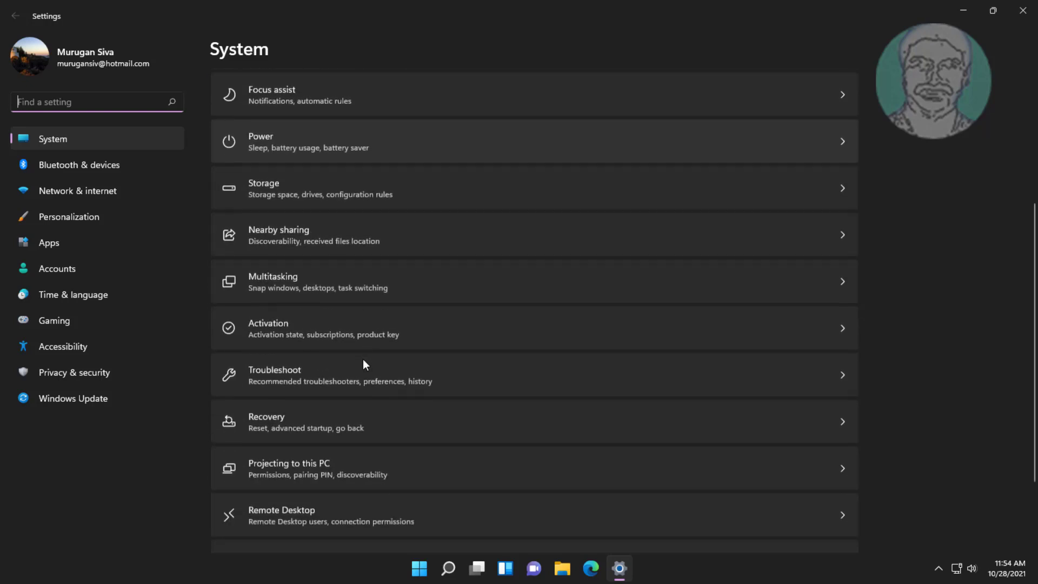
click(327, 373)
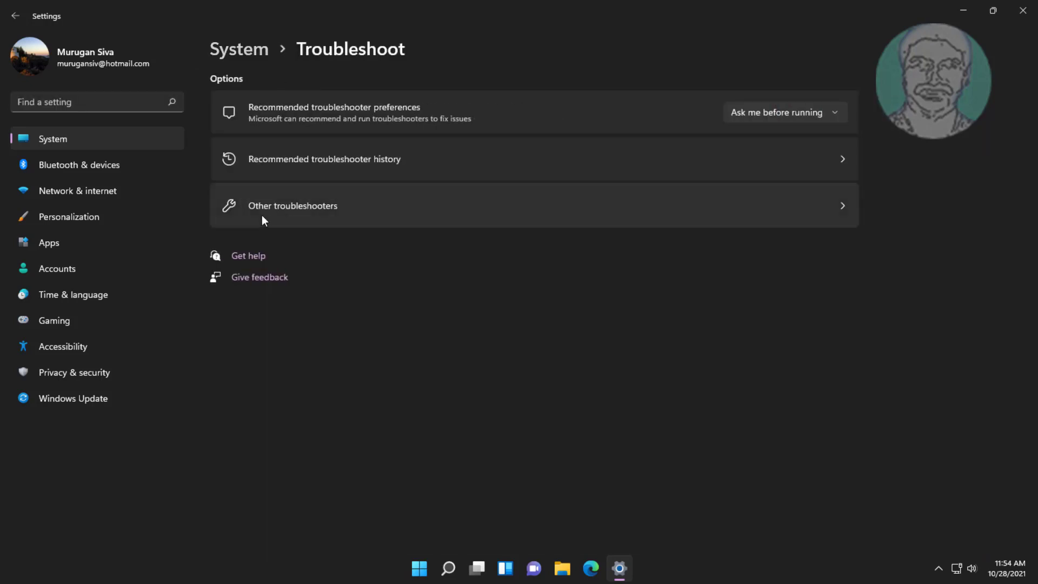
click(341, 212)
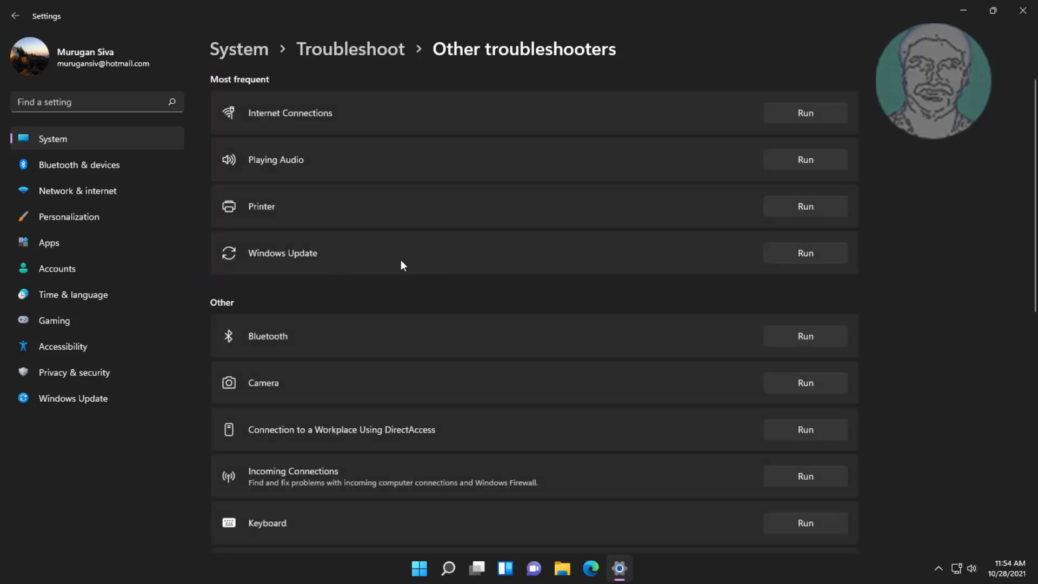
click(799, 254)
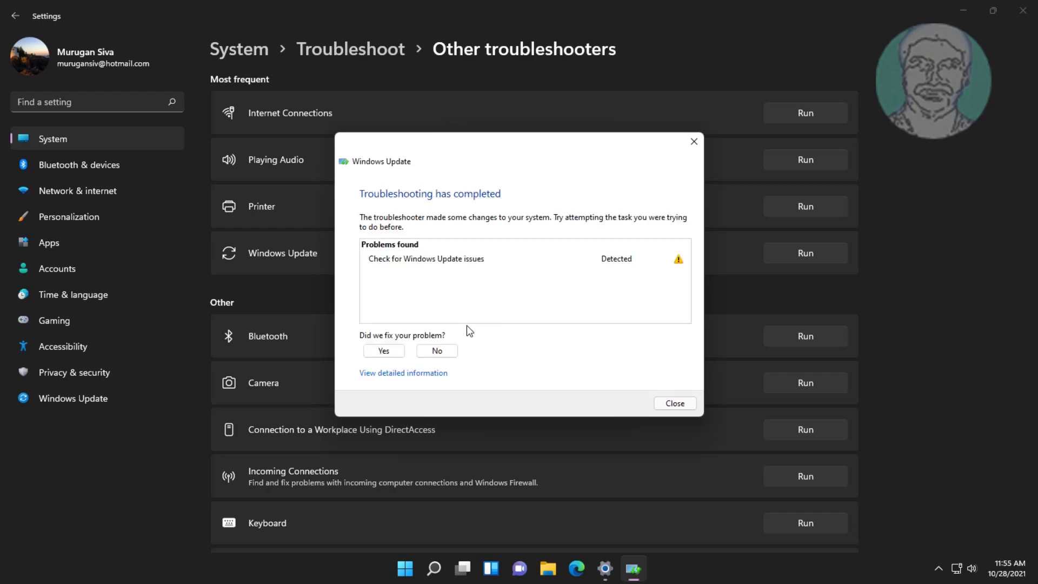
click(680, 406)
click(1023, 10)
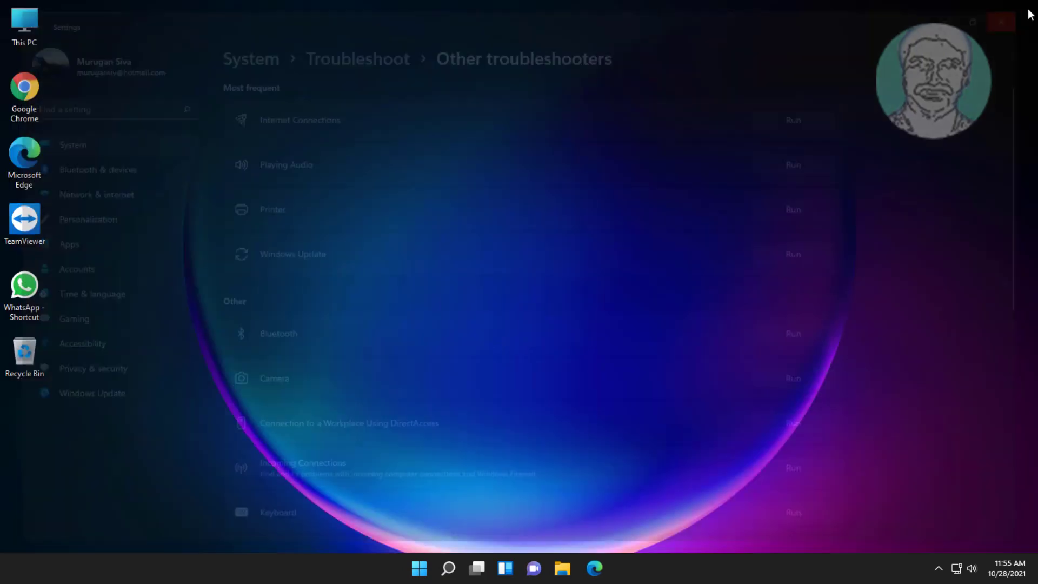
- Search Windows for "services" and open the Services app
click(463, 568)
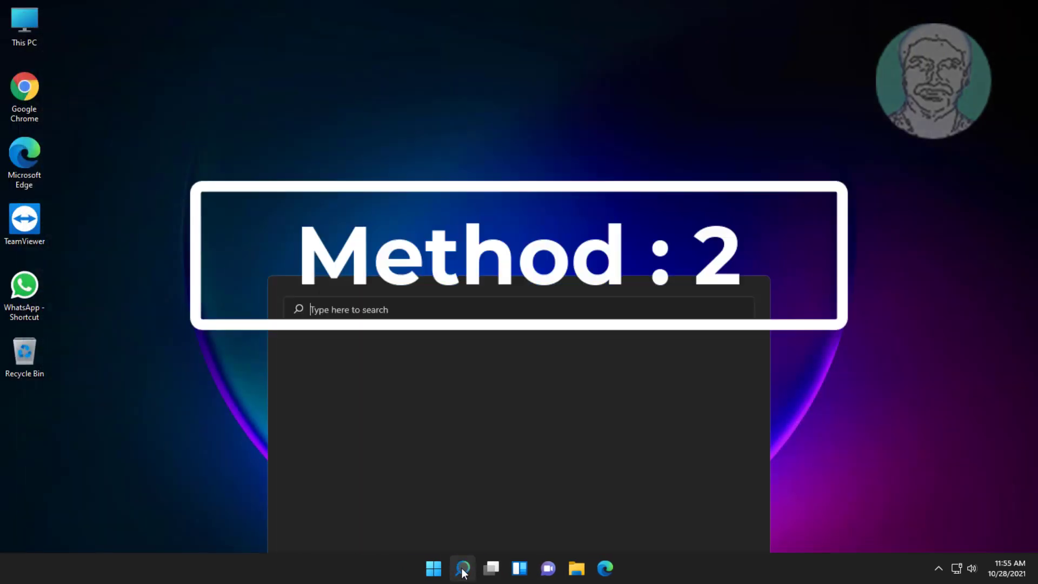
text(services)
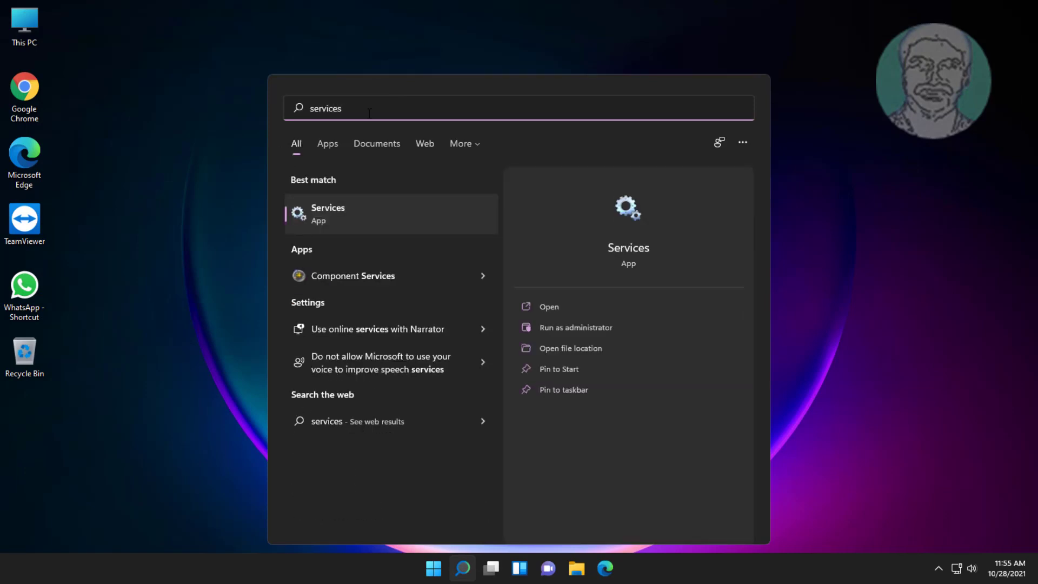
right_click(322, 221)
key(Escape)
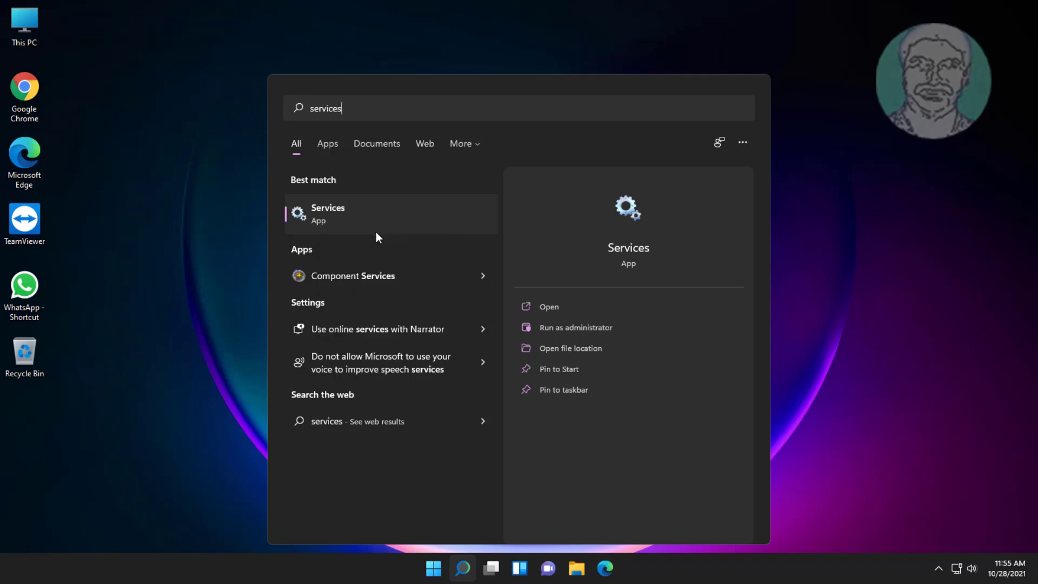
key(Return)
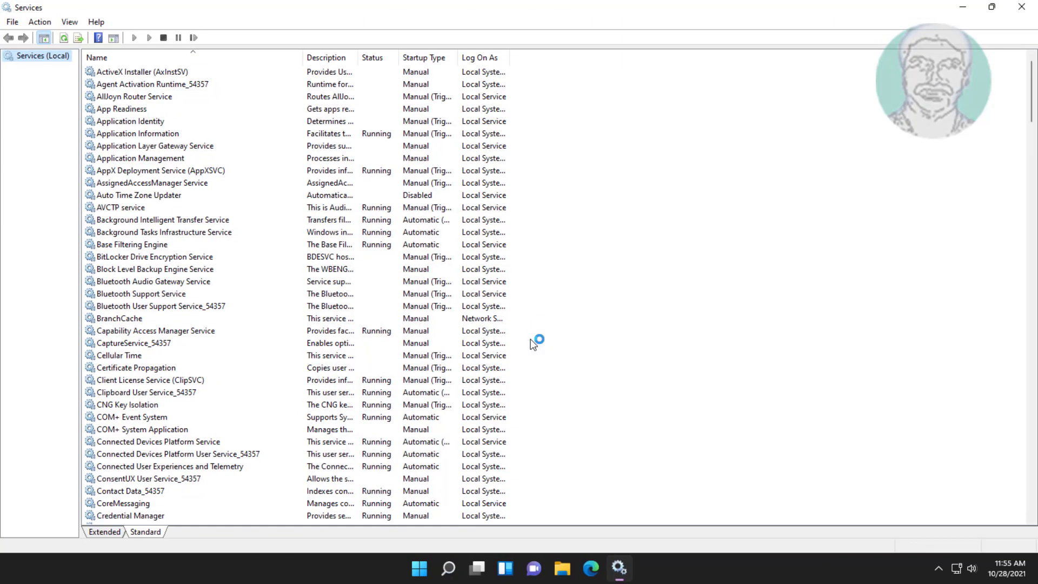
- Set the Windows Update service's startup type to Automatic and restart the service, closing Services when done
click(104, 345)
key(w)
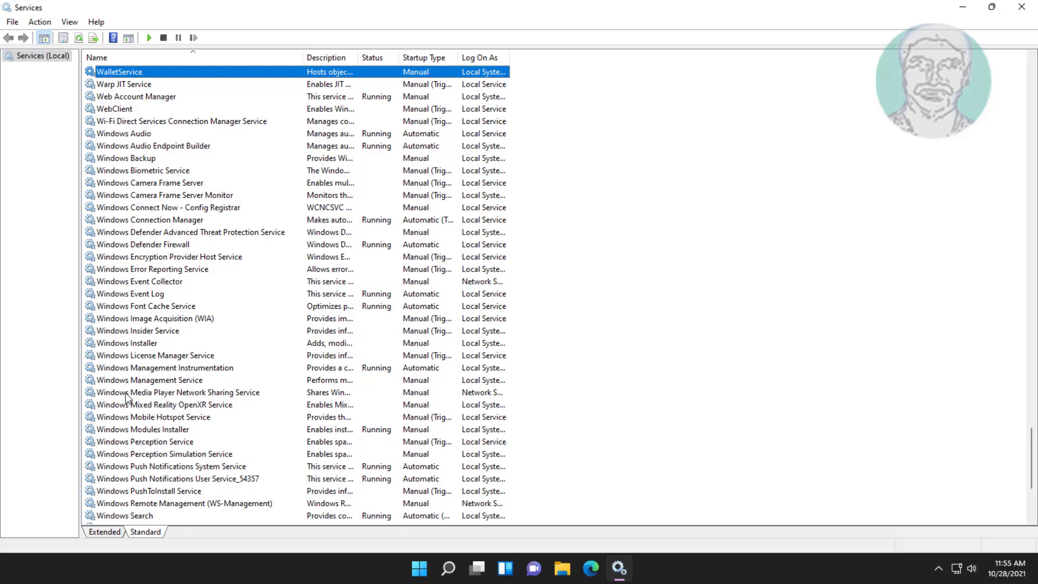
scroll(128, 398, down, 5)
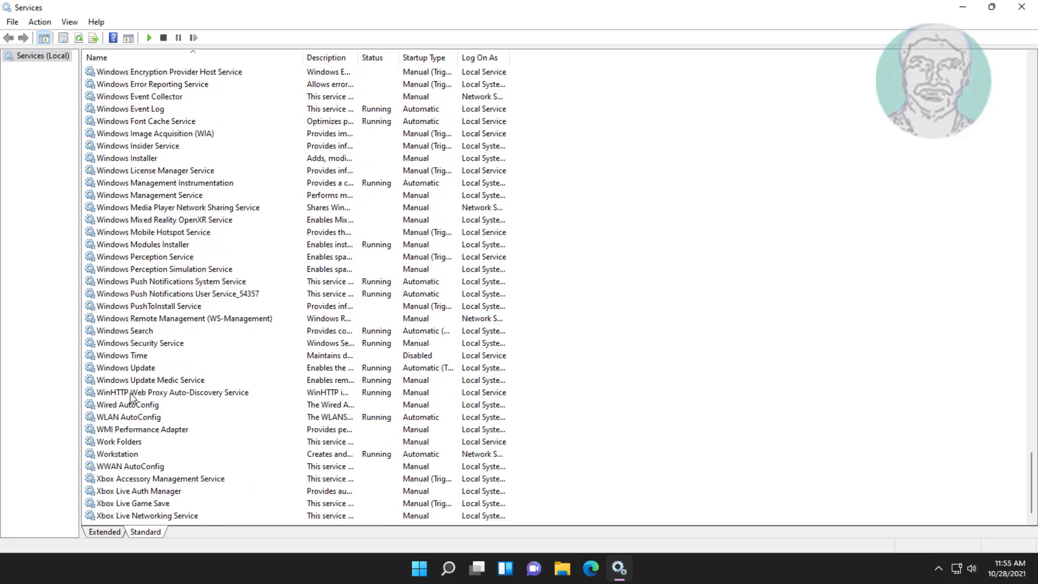
click(149, 369)
double_click(145, 368)
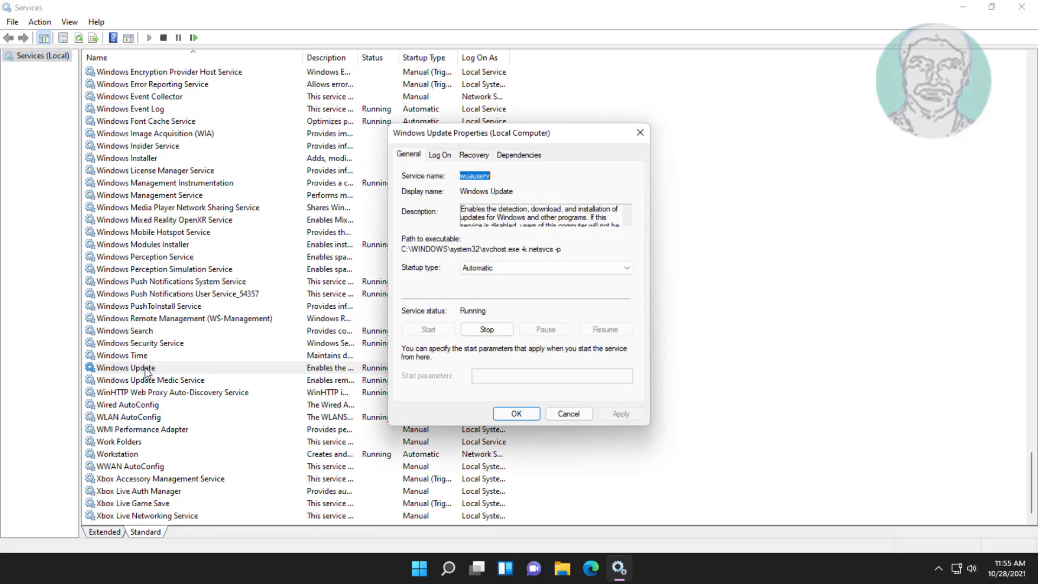
click(528, 268)
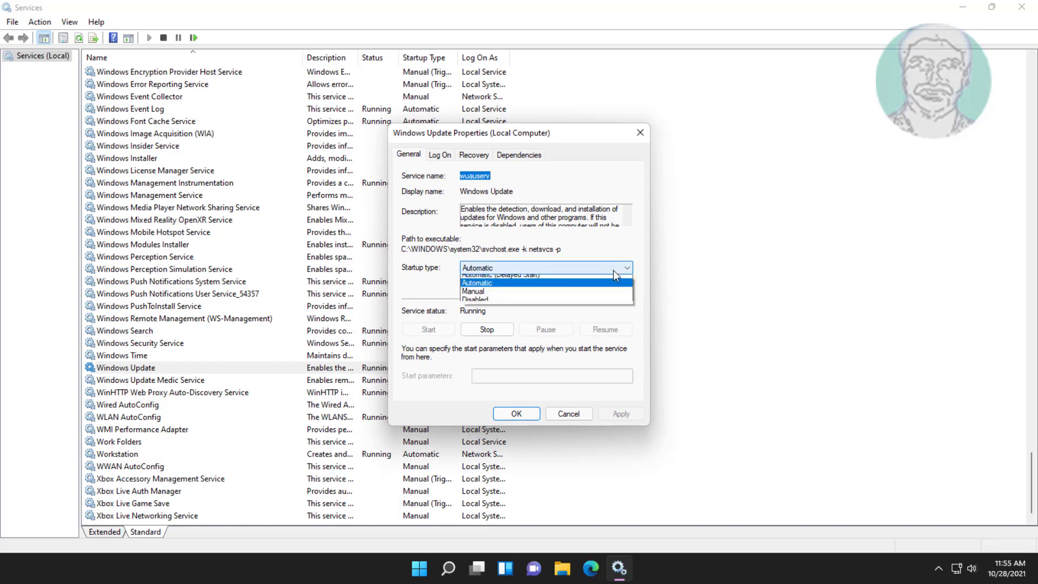
click(501, 288)
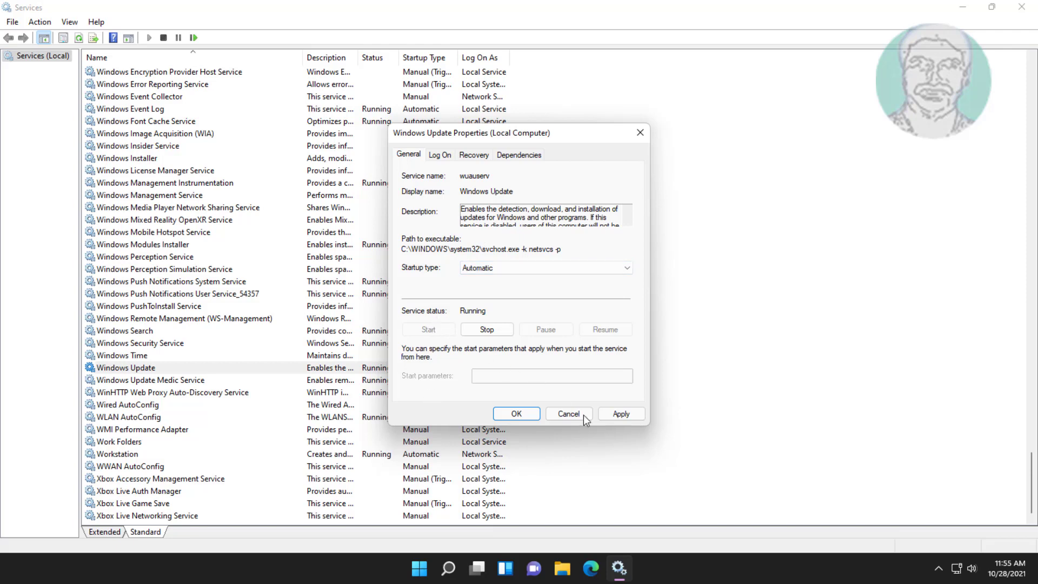
click(620, 414)
click(514, 415)
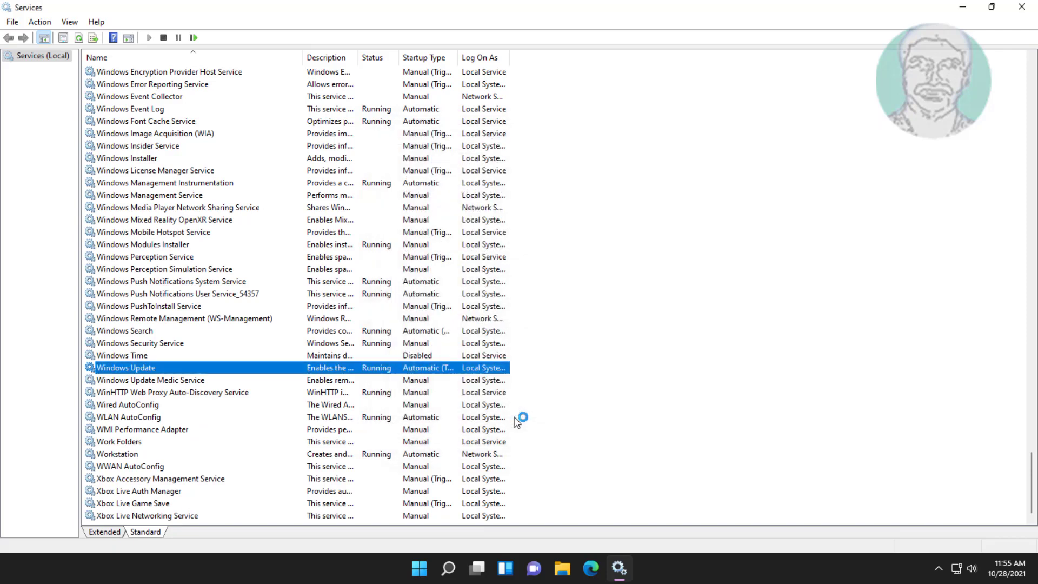
click(195, 38)
click(1021, 11)
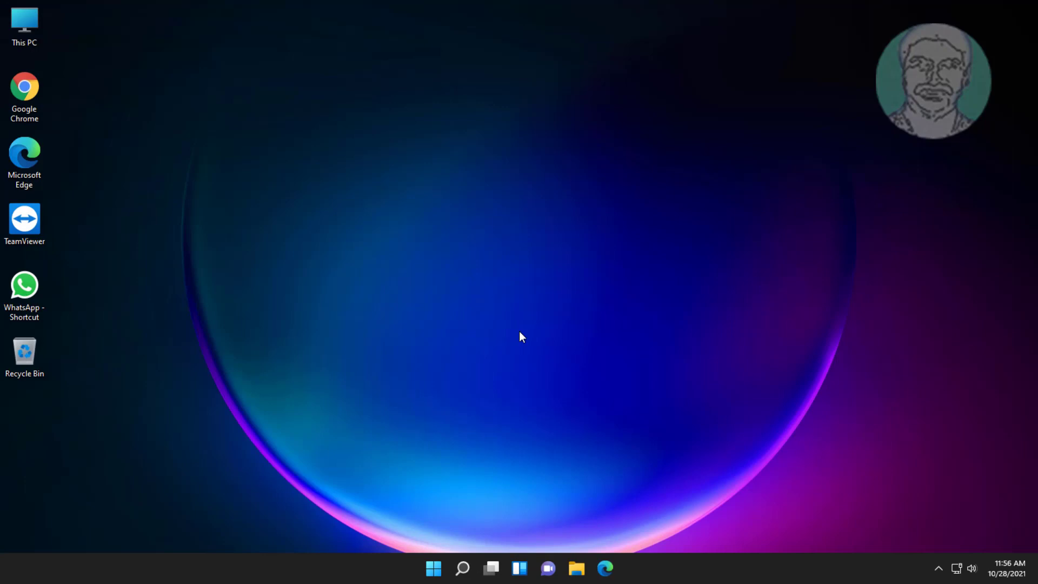
- Search Windows for "cmd" and open Command Prompt as administrator, approving the elevation request
click(462, 568)
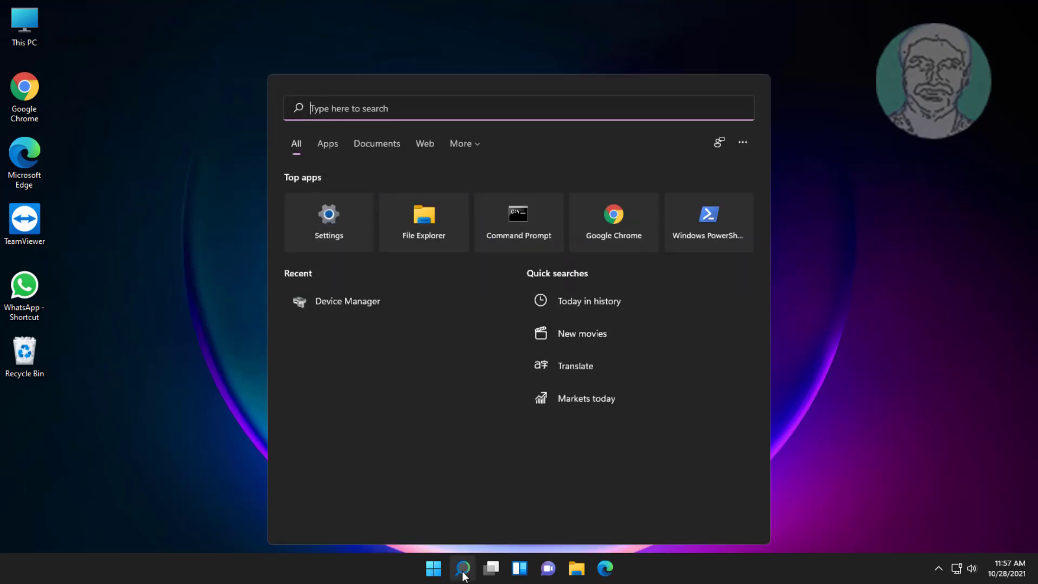
text(cmd)
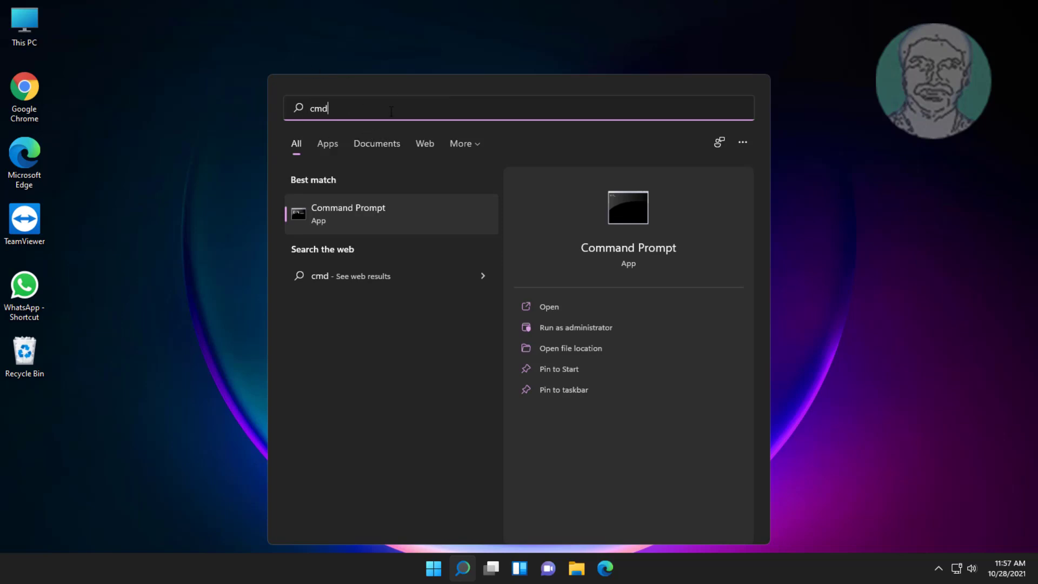
right_click(339, 214)
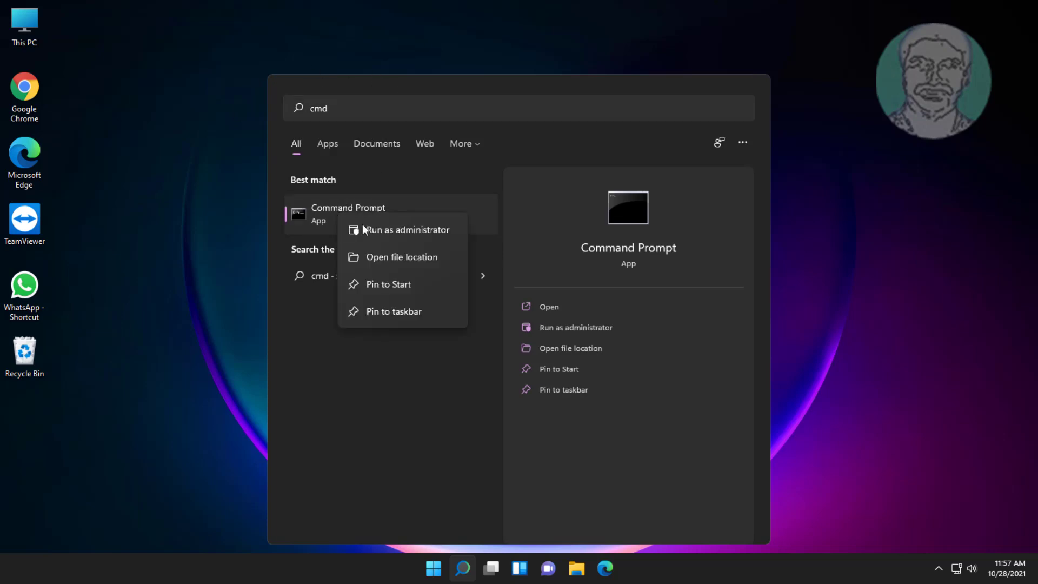
click(391, 233)
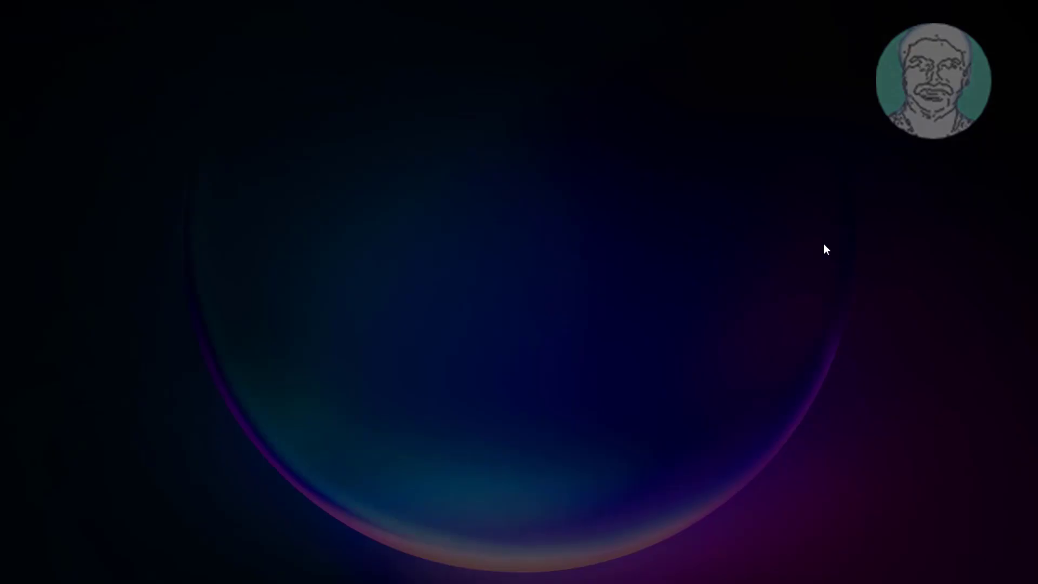
click(466, 382)
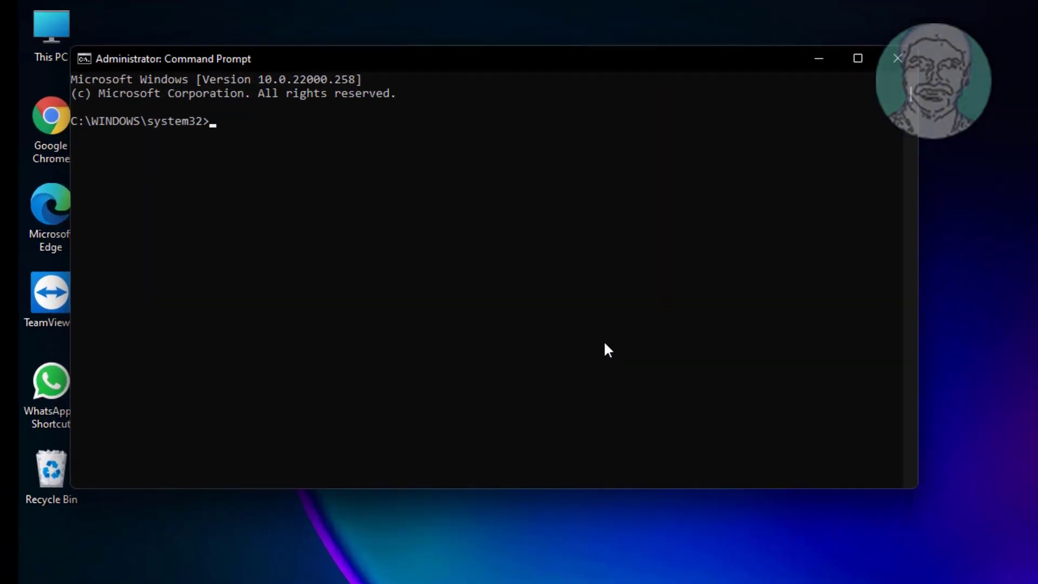
- Run net stop commands for the cryptsvc, bits and wuauserv services, one after another
text(net stop cryptsvc)
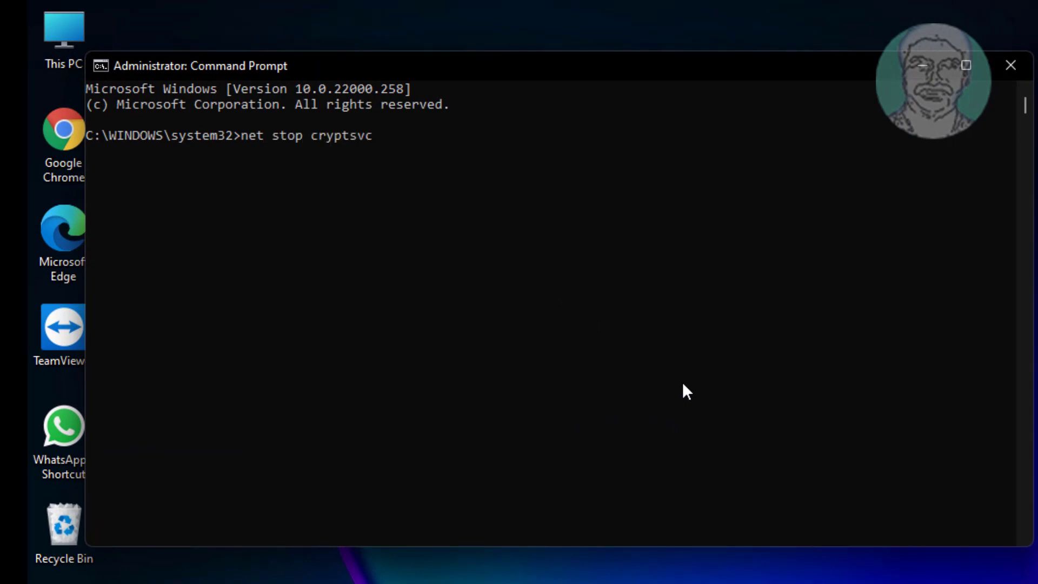
key(Return)
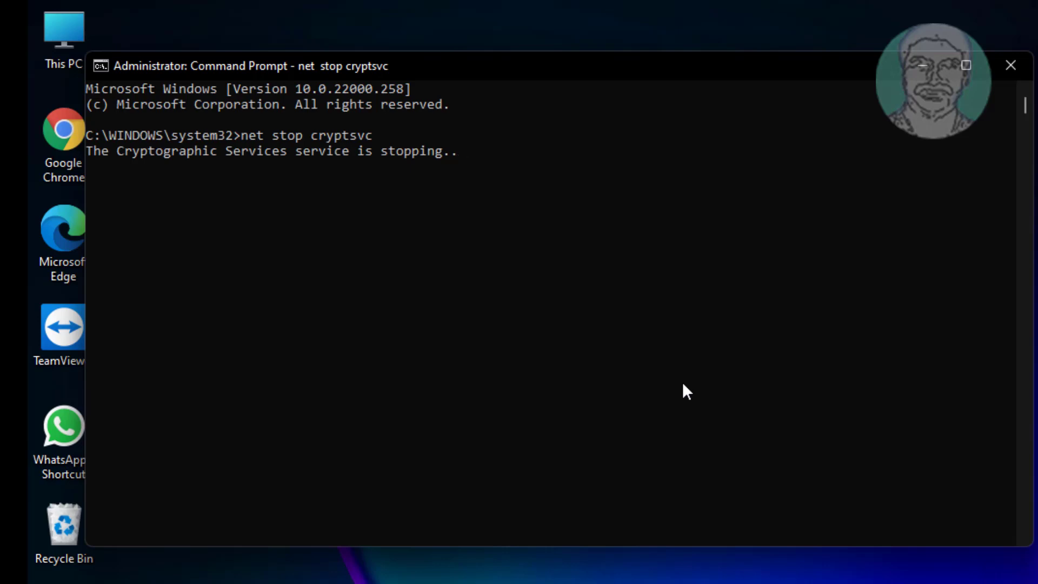
text(net)
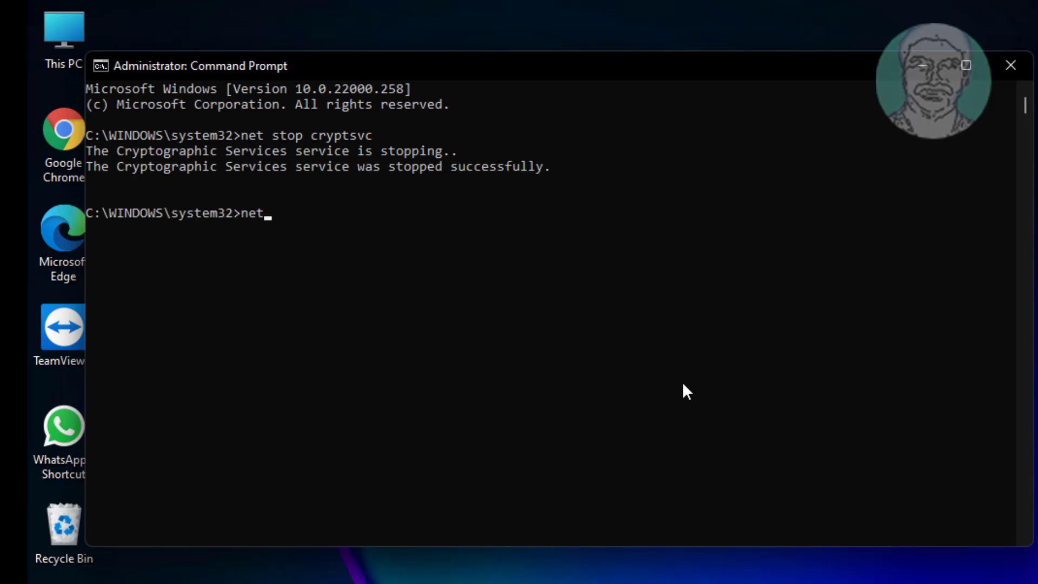
text( stop bits)
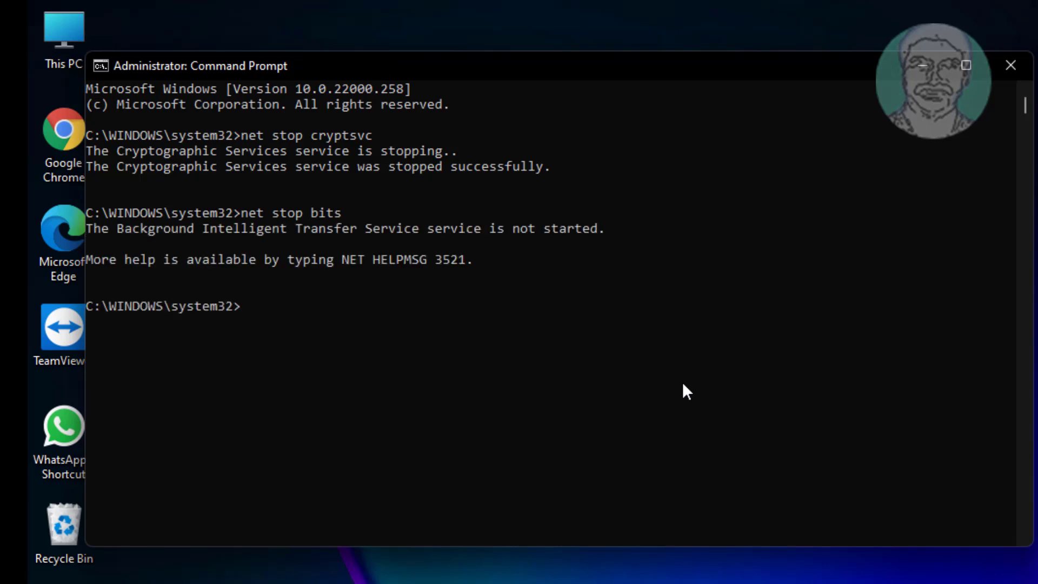
text(net stop wuauserv)
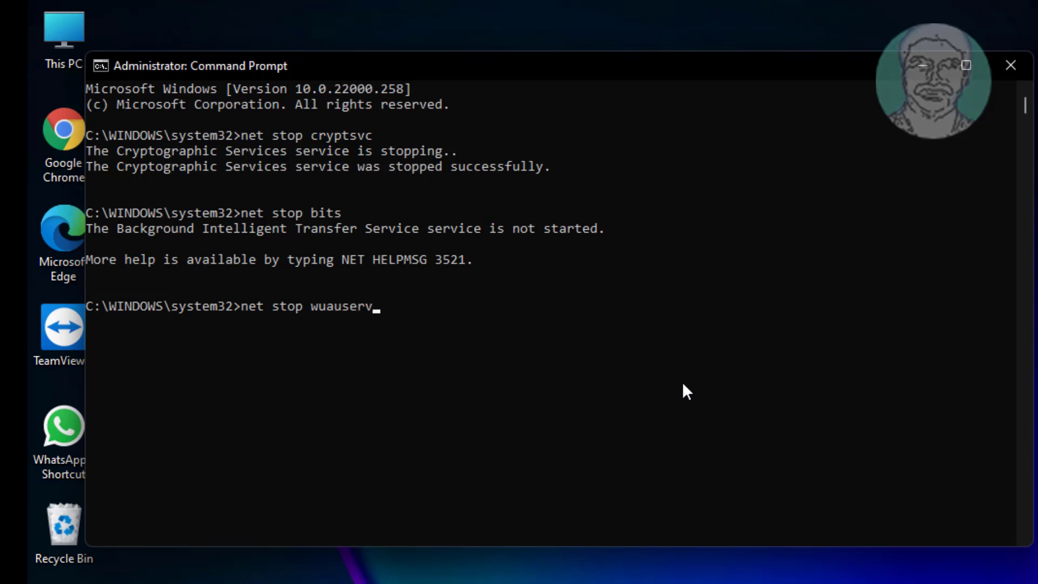
key(Return)
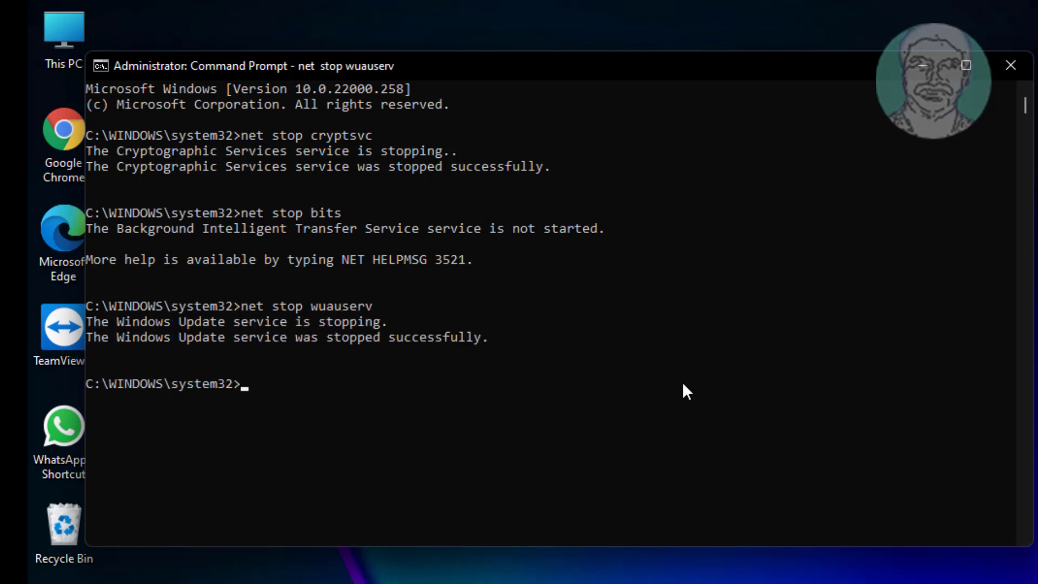
- Rename the c:\windows\softwaredistribution folder to softwaredistribution.old with the ren command
text(ren)
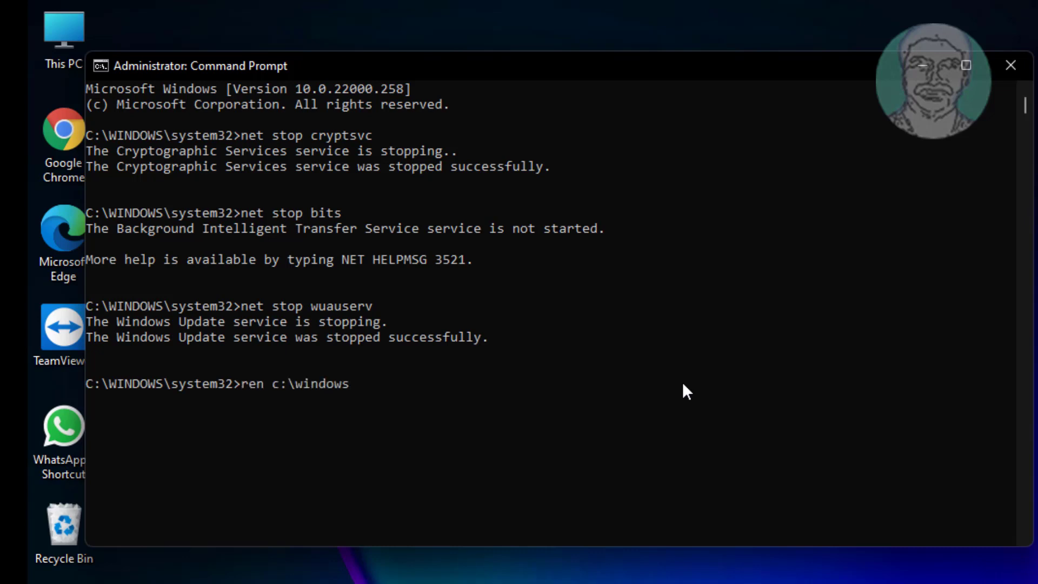
text(c:\windows\softwaredistri)
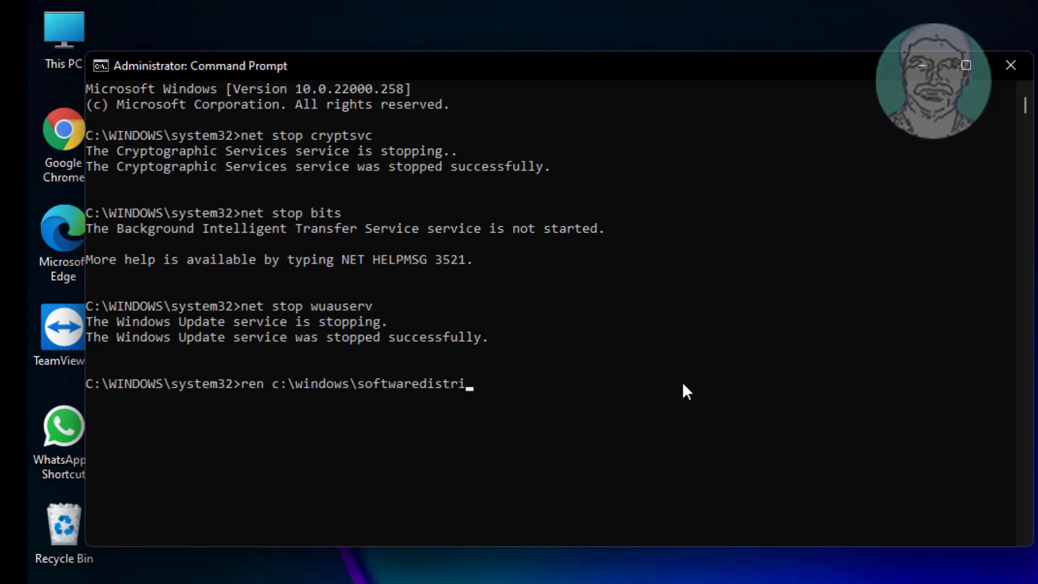
text(bution sof)
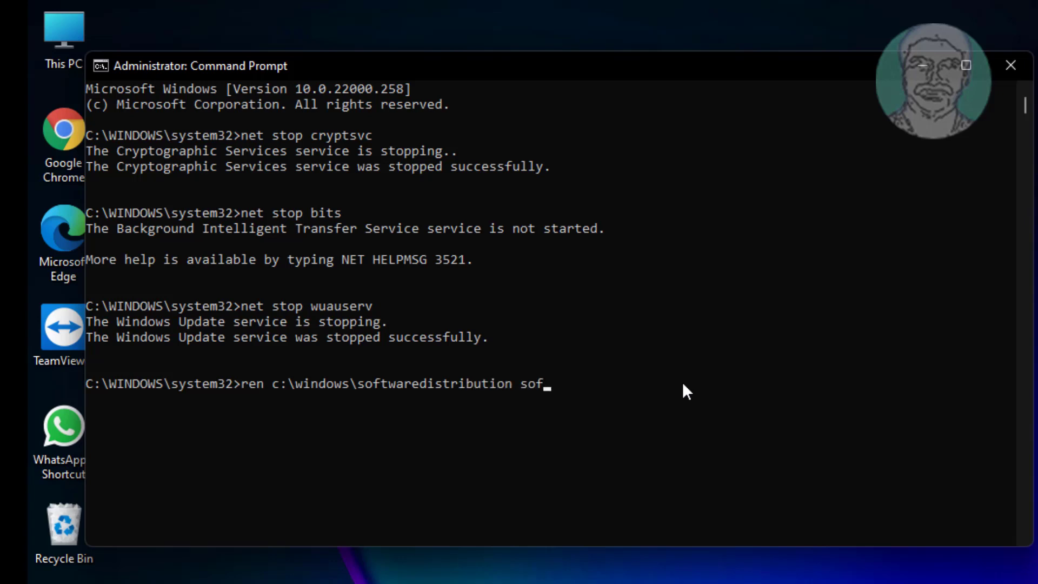
text(twaredistribution.old)
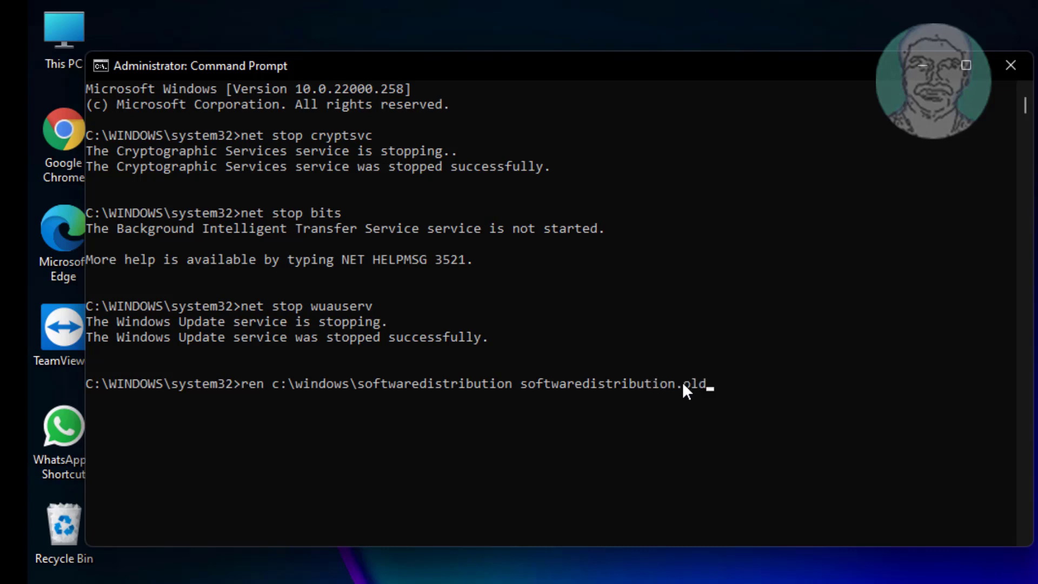
key(Return)
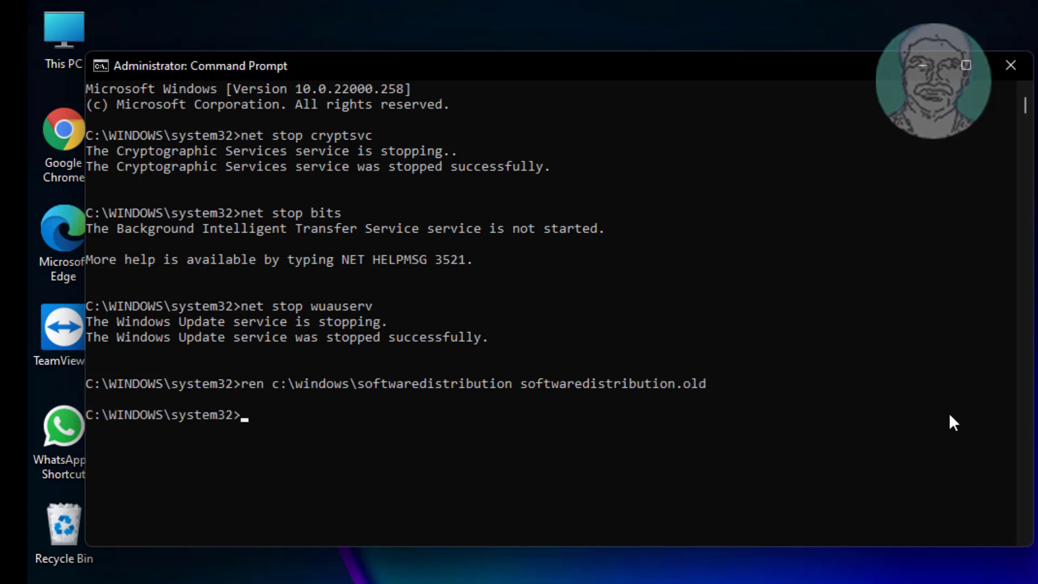
- Rename the c:\windows\system32\catroot2 folder to catroot2.old with the ren command
text(ren c:\window)
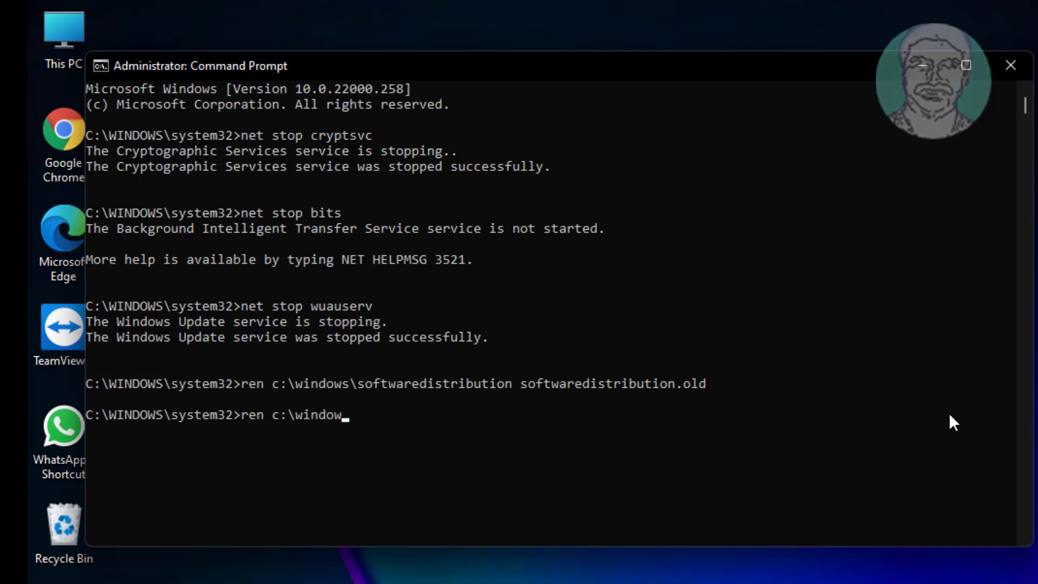
text(s\system32\catroot)
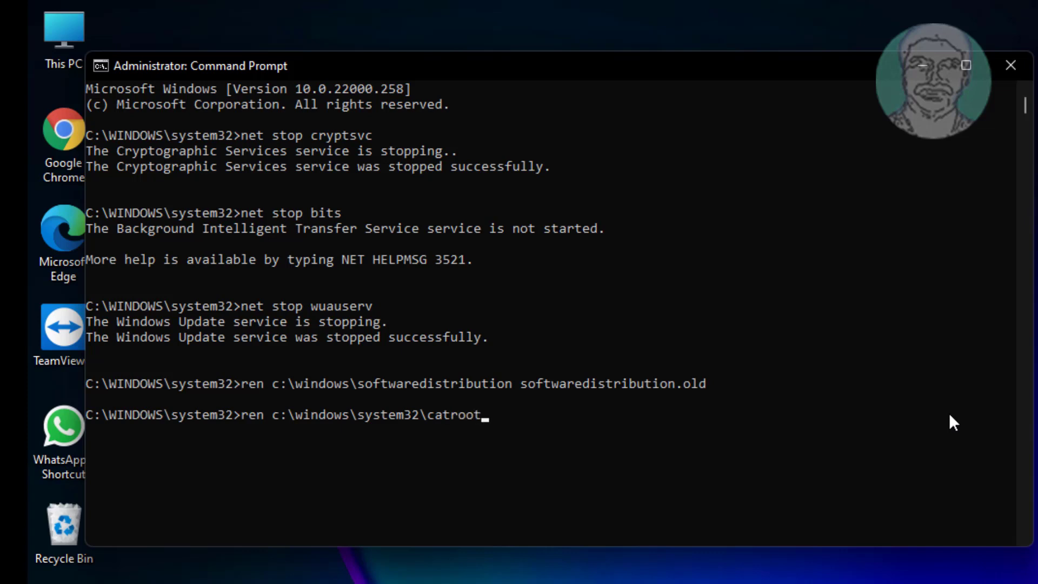
text(2 catroot2.old)
key(Return)
- Run net start commands for the cryptsvc, bits and wuauserv services one after another, and restart the computer
text(net s)
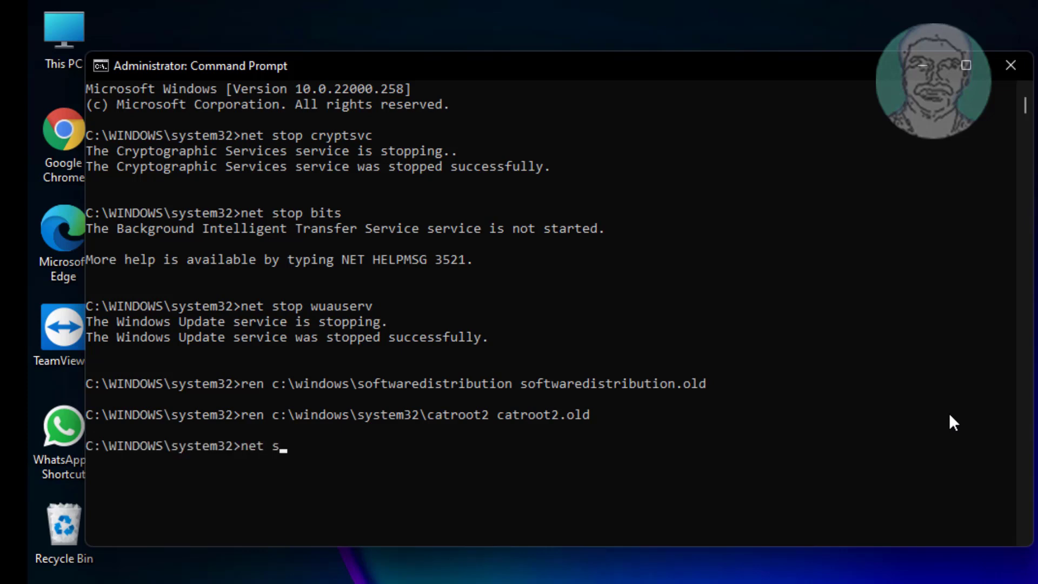
text(tart cryptsvc)
key(Return)
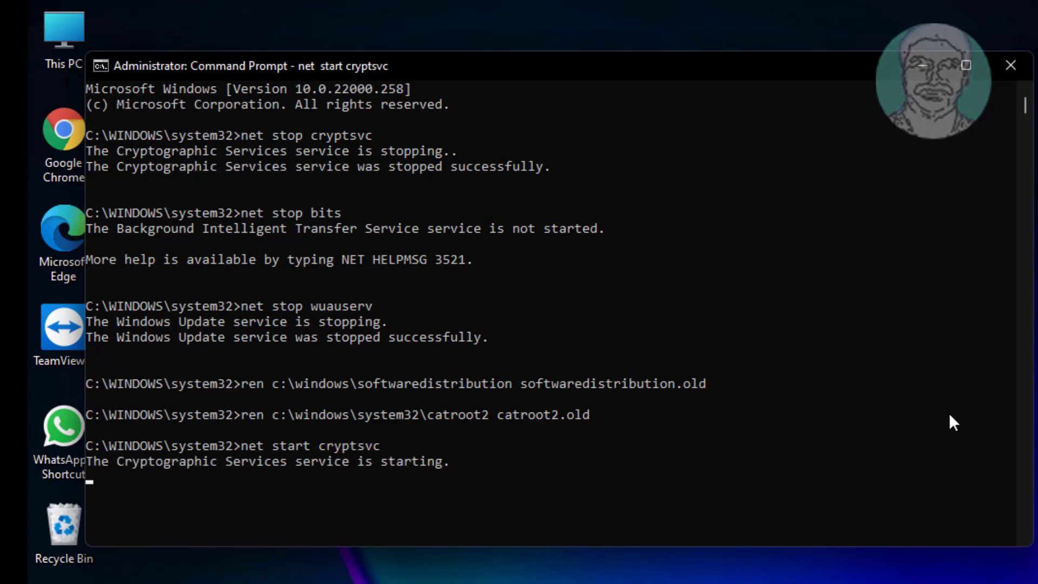
text(net start bits)
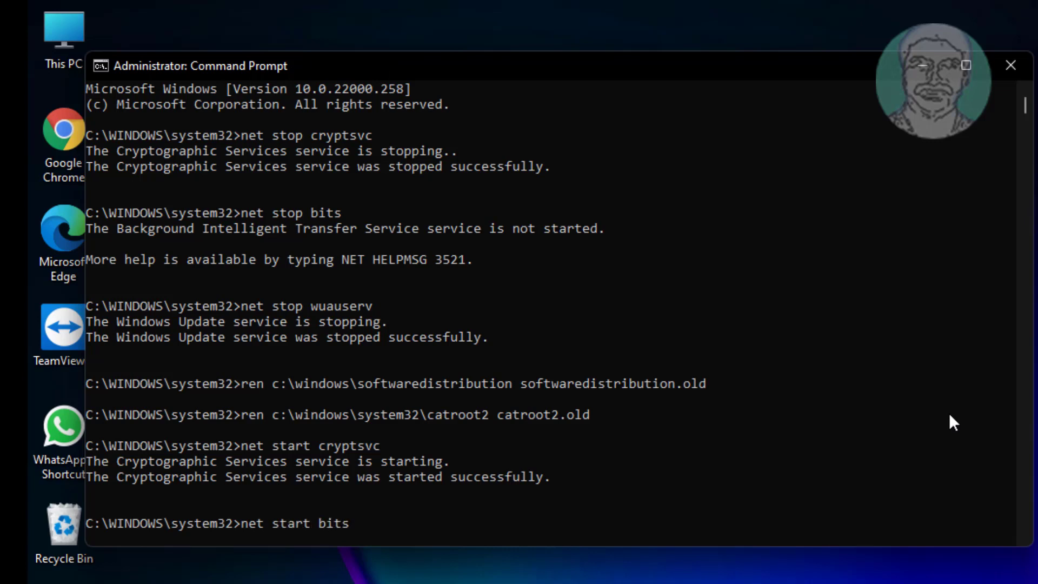
key(Return)
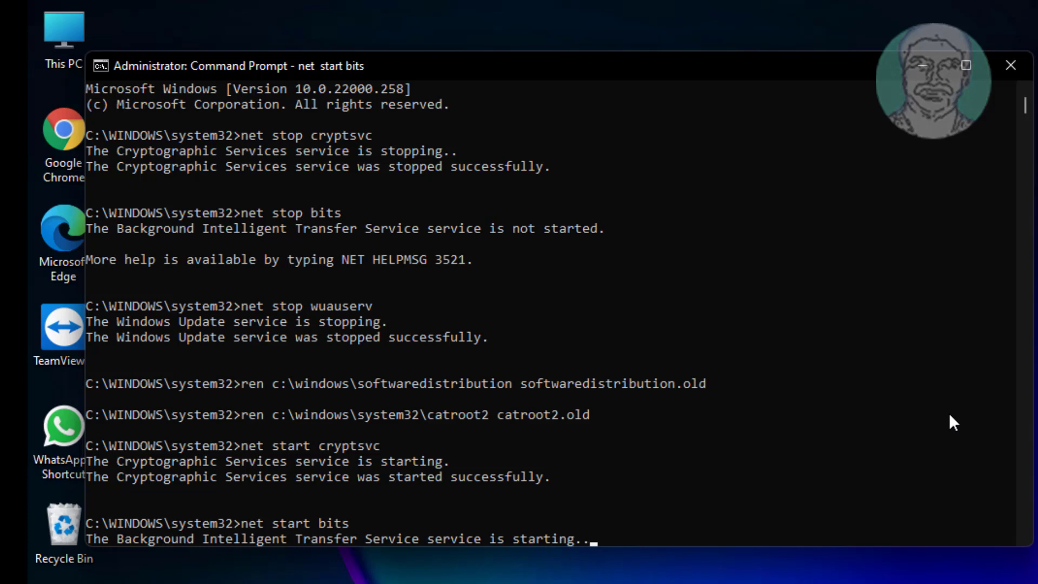
text(net star)
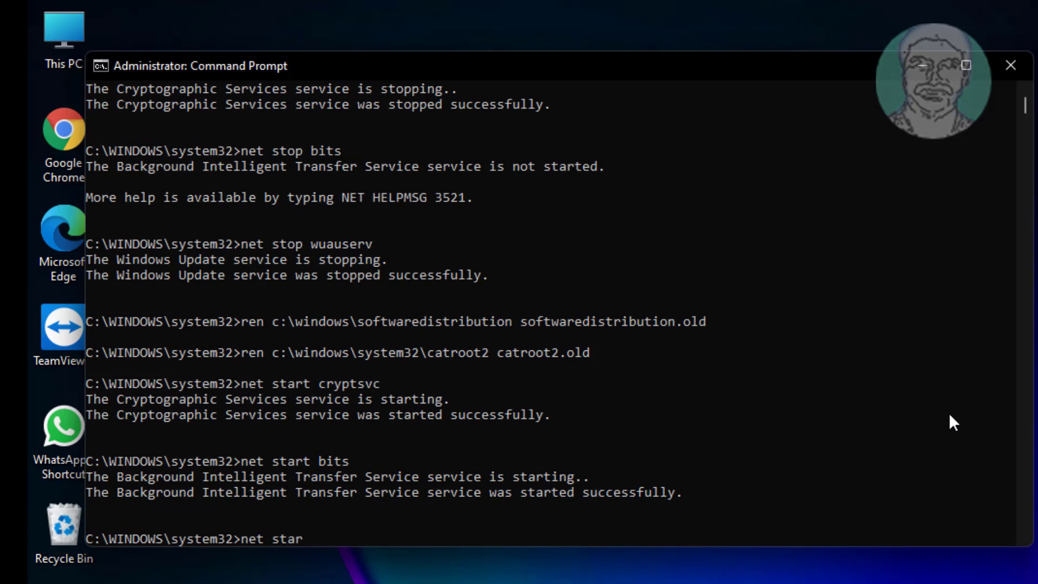
text(auserv)
key(Return)
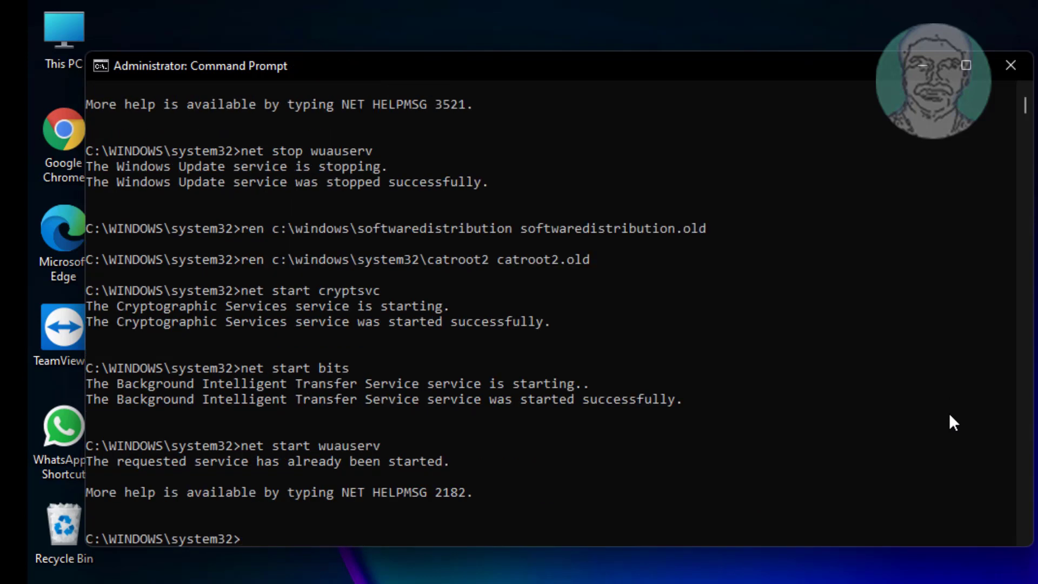
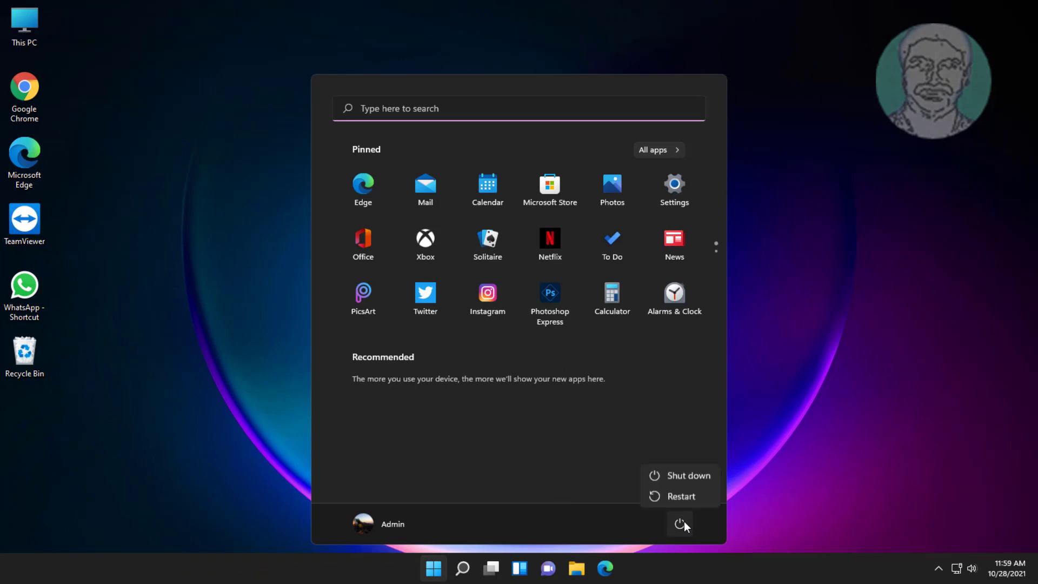
click(693, 502)
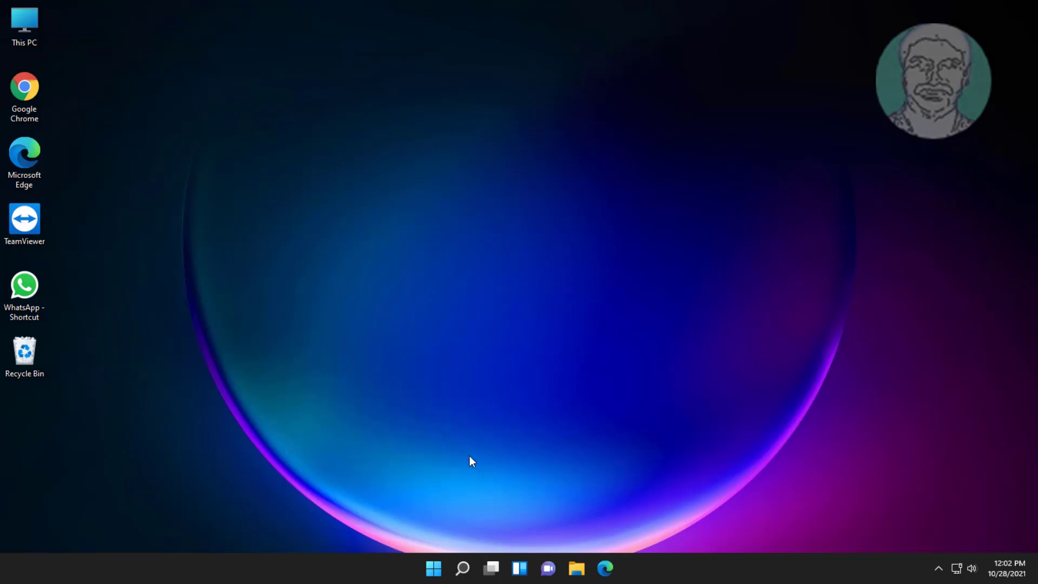
- Search Windows for "cmd" and run Command Prompt as administrator, allowing it to make changes to the device
click(462, 568)
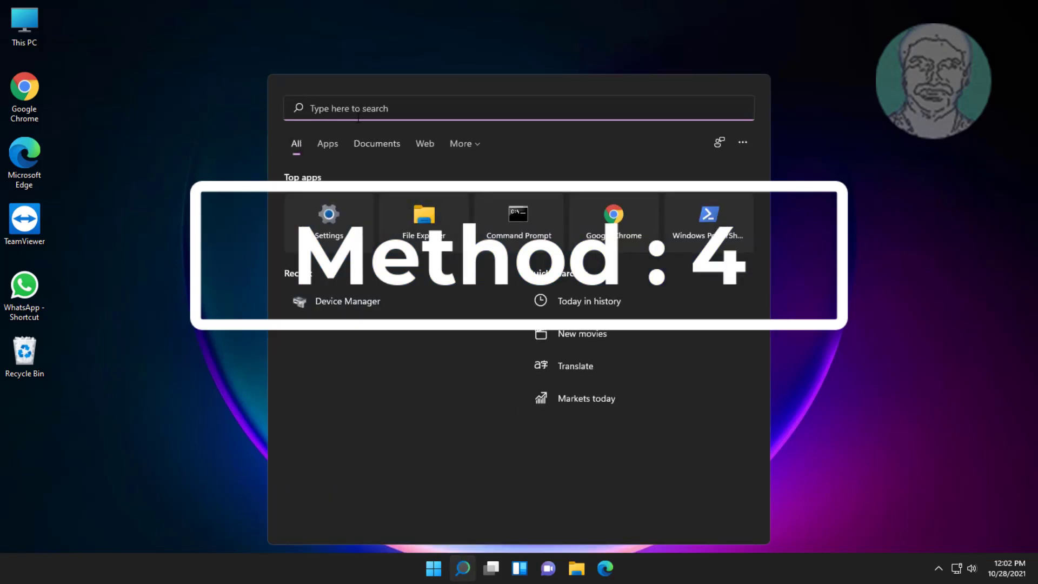
text(cmd)
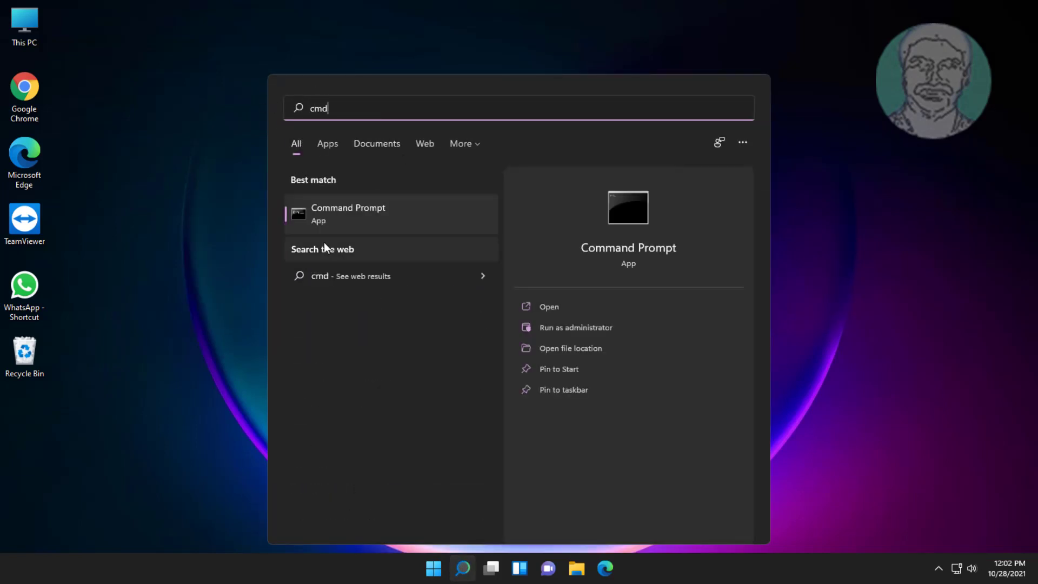
right_click(365, 208)
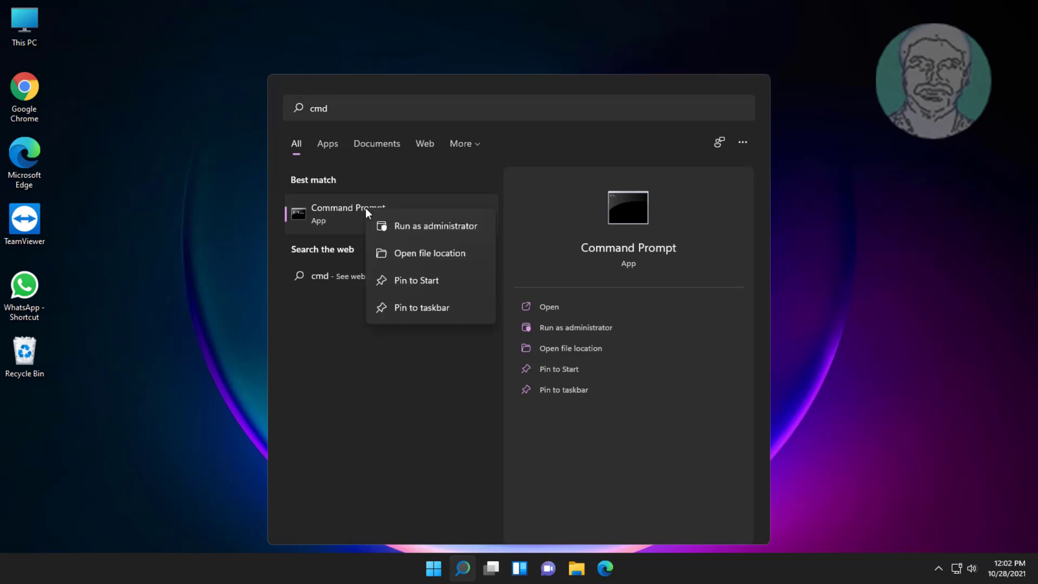
click(456, 226)
click(438, 389)
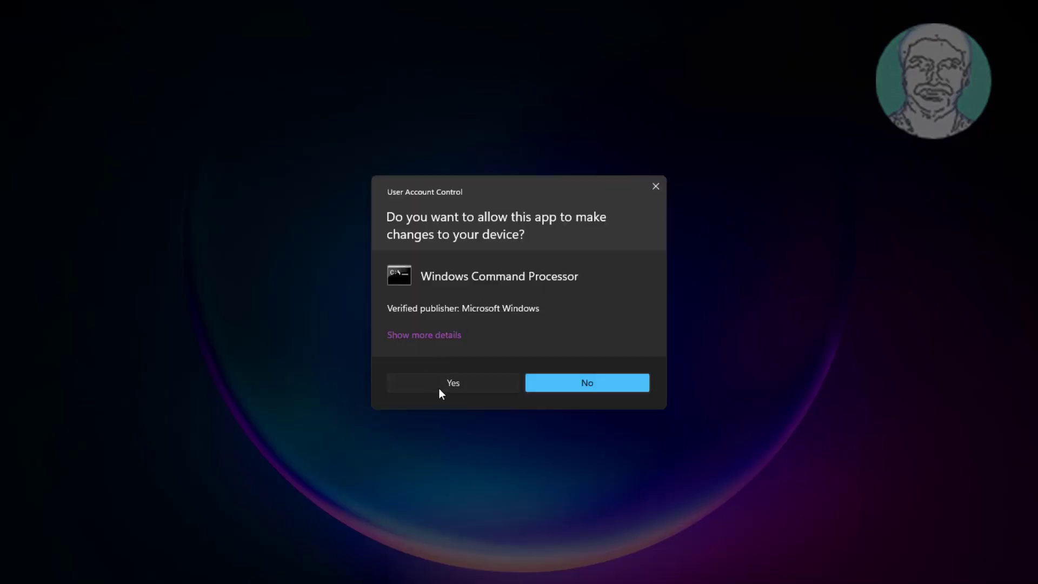
- Clean up the Windows component store by running dism /online /cleanup-image /startcomponentcleanup
text(di)
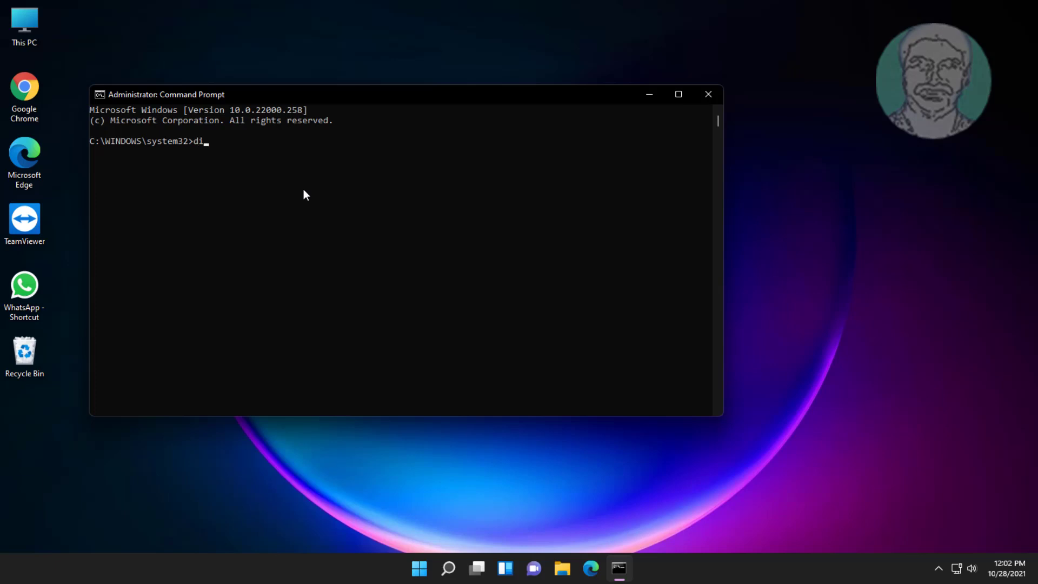
text(sm /online /cleanup-image)
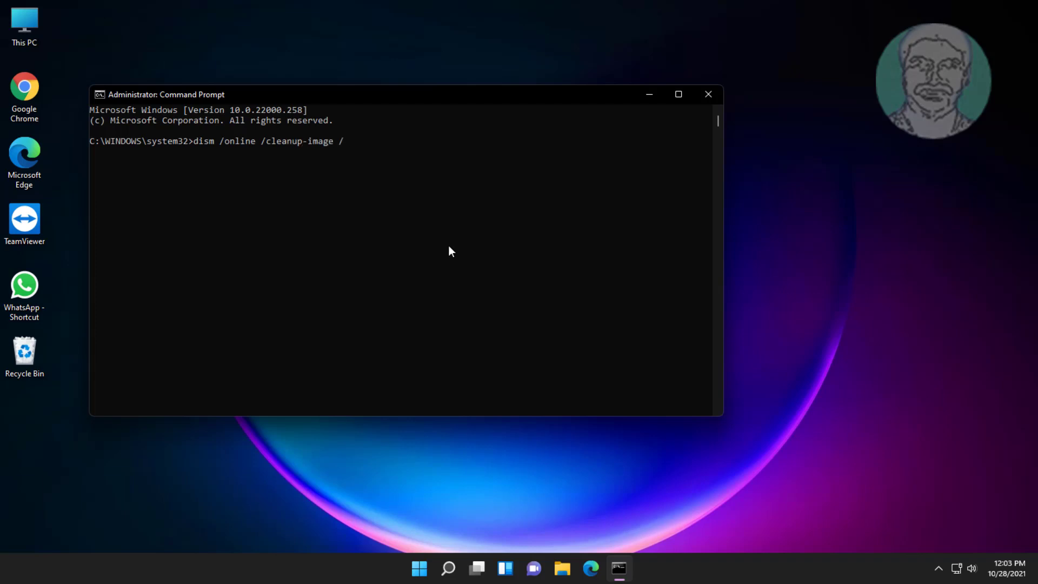
text( /startcomponentcleanup)
key(Return)
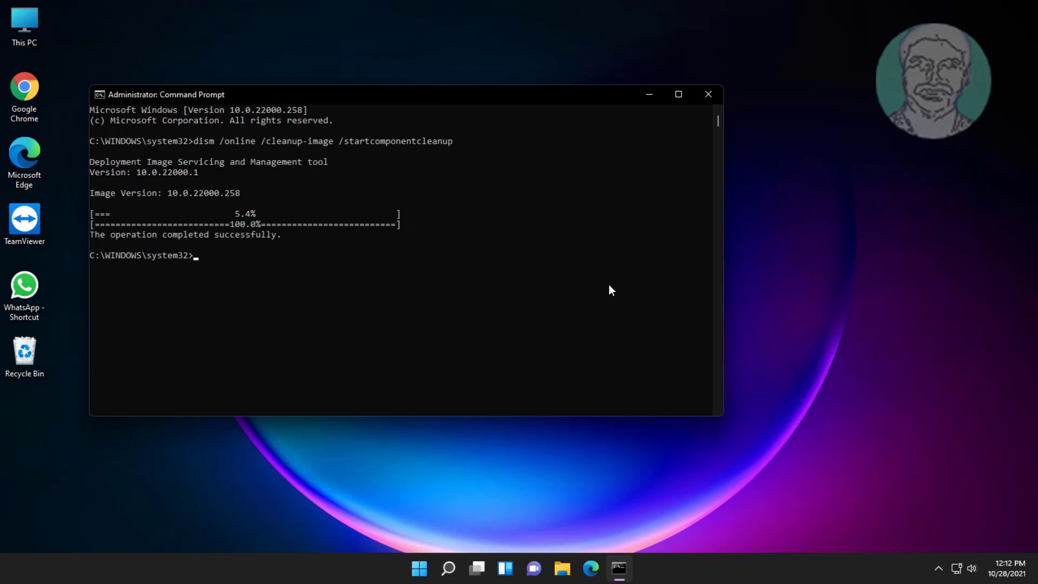
- Check the system files with sfc /scannow, and repair the Windows image with dism /online /cleanup-image /restorehealth
text(sfc /scannow)
key(Return)
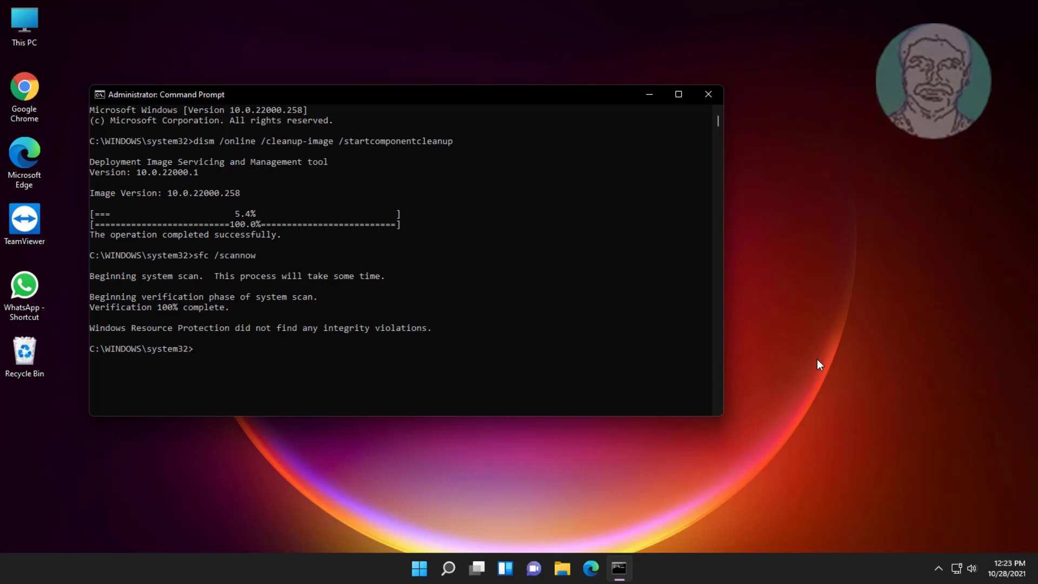
text(dism /online /cleanup-image /)
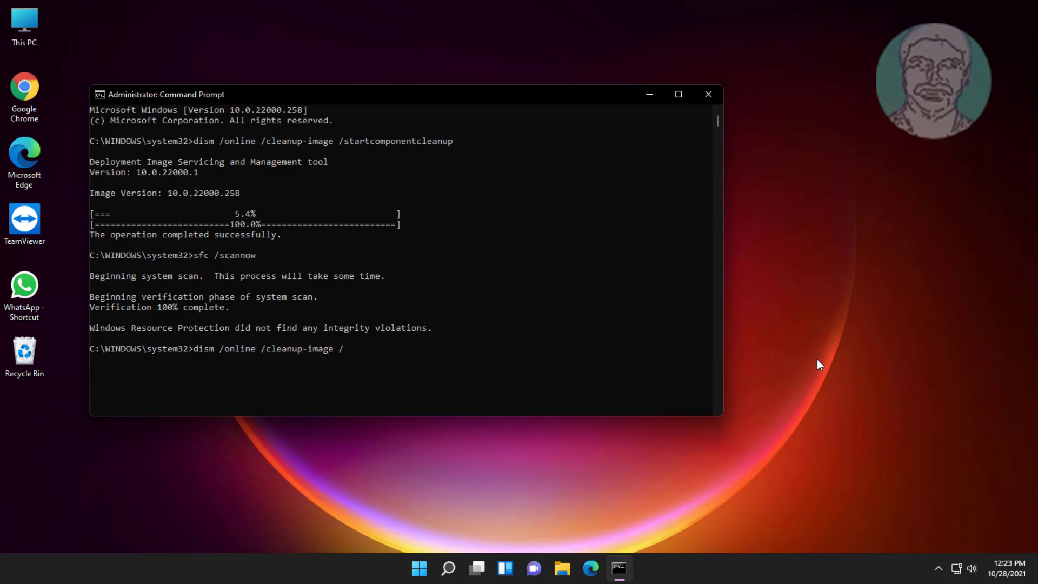
text(restorehealth)
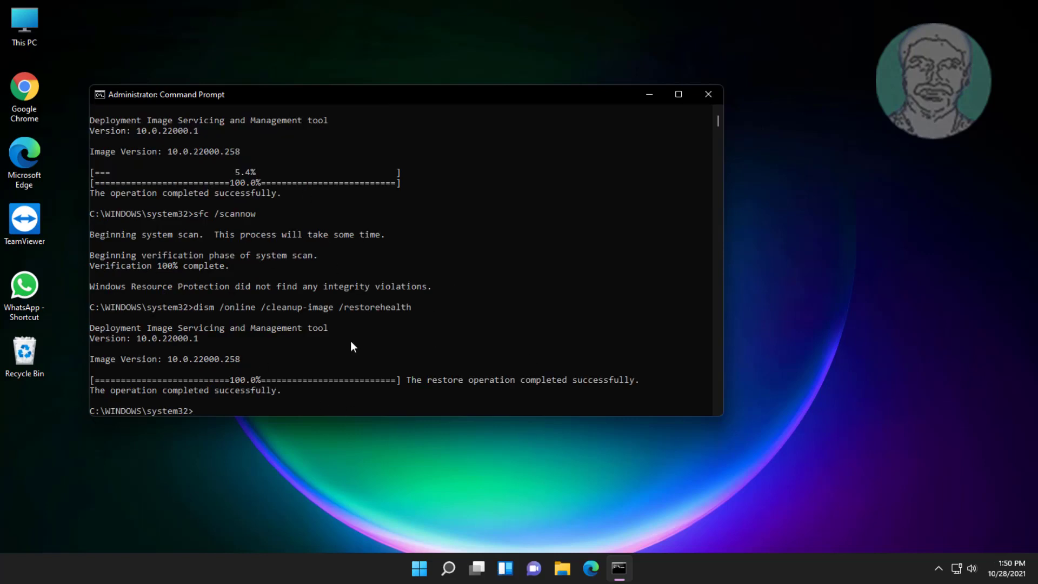
- Close Command Prompt with the exit command and restart the computer
click(347, 410)
text(exit)
key(Return)
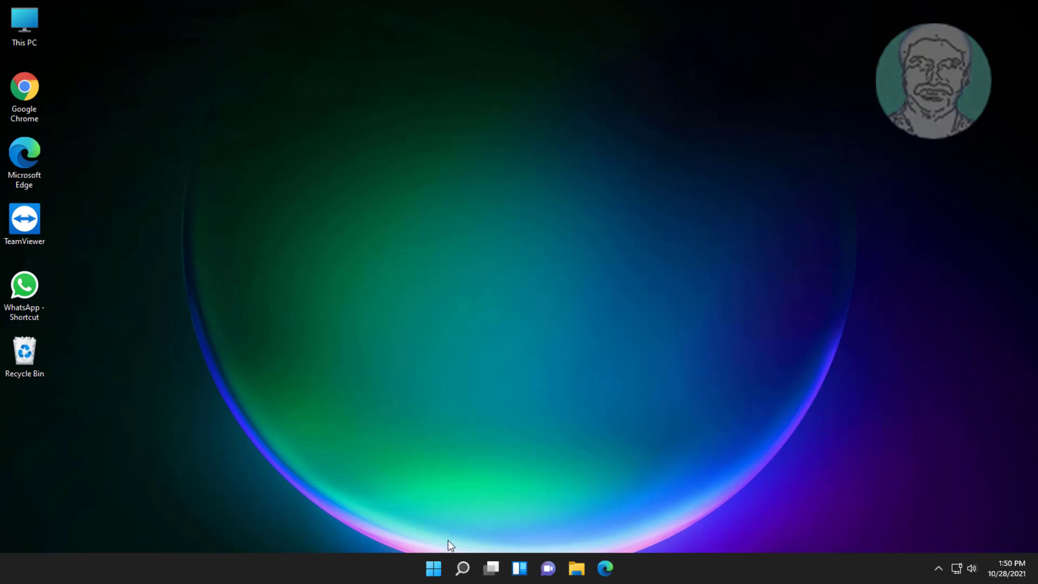
click(434, 569)
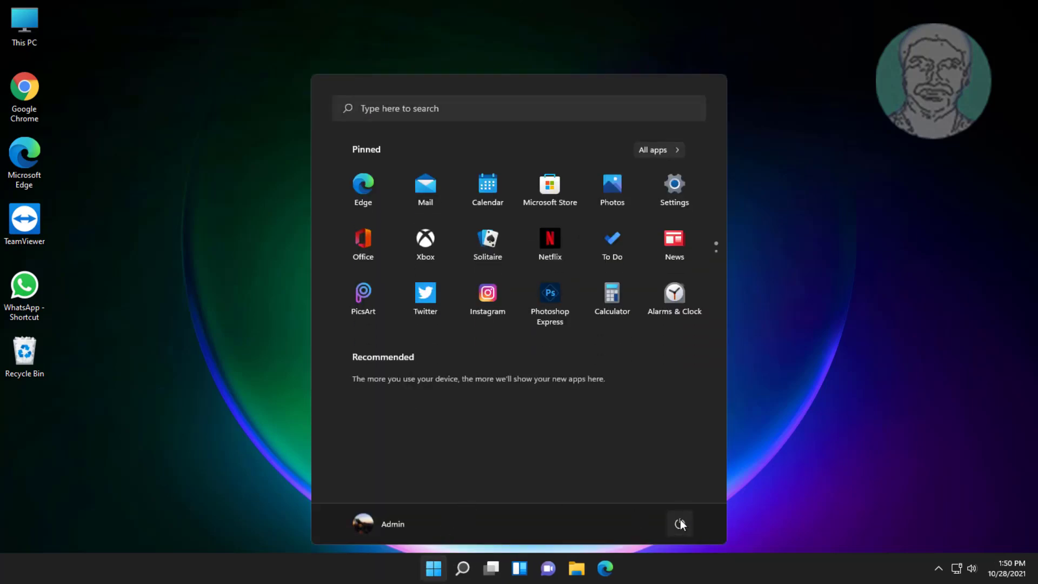
click(680, 522)
click(681, 499)
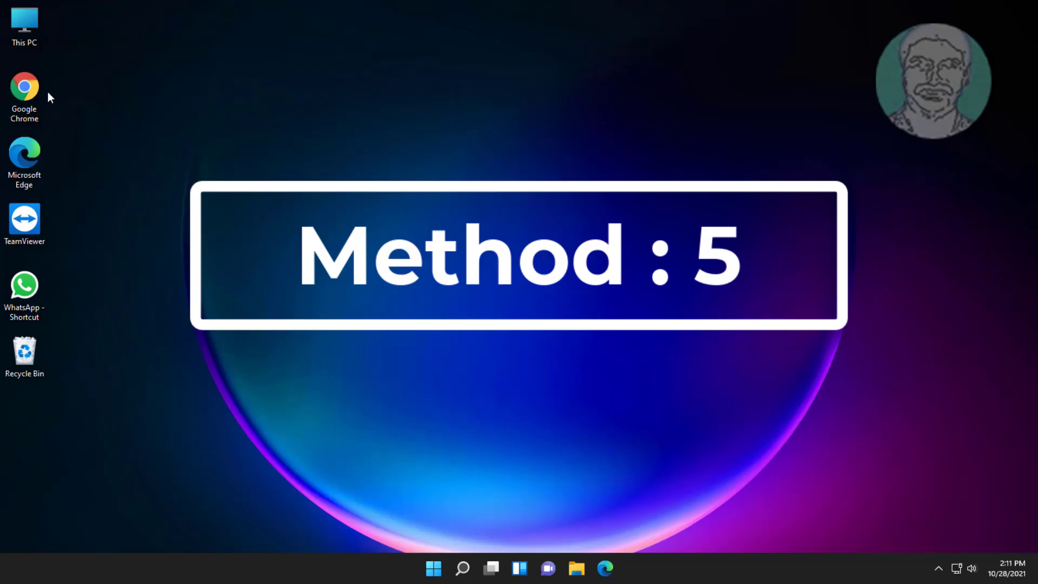
- Open Google Chrome in a maximized window and search for "windows 11 download"
click(47, 93)
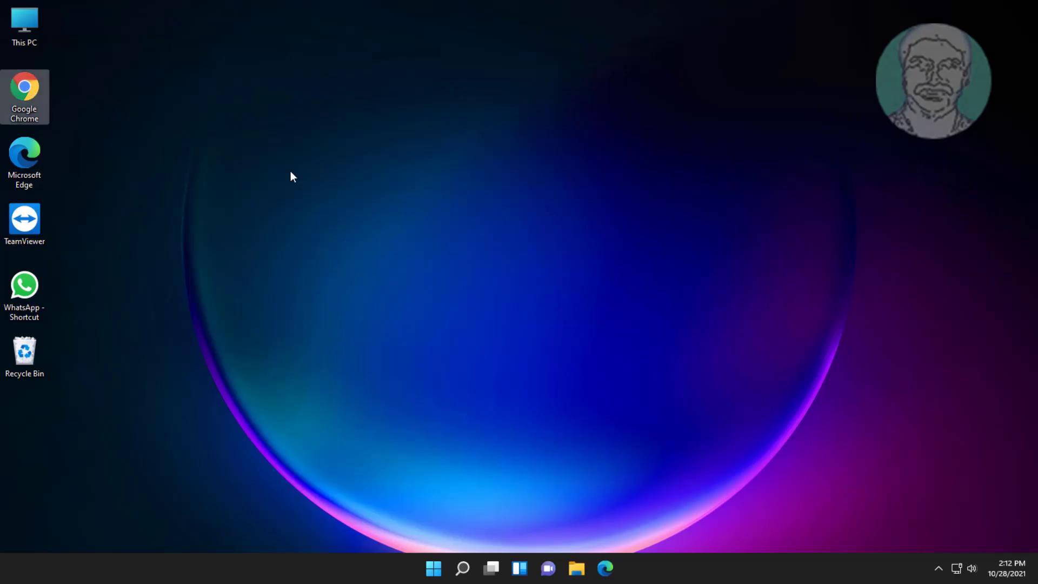
key(Return)
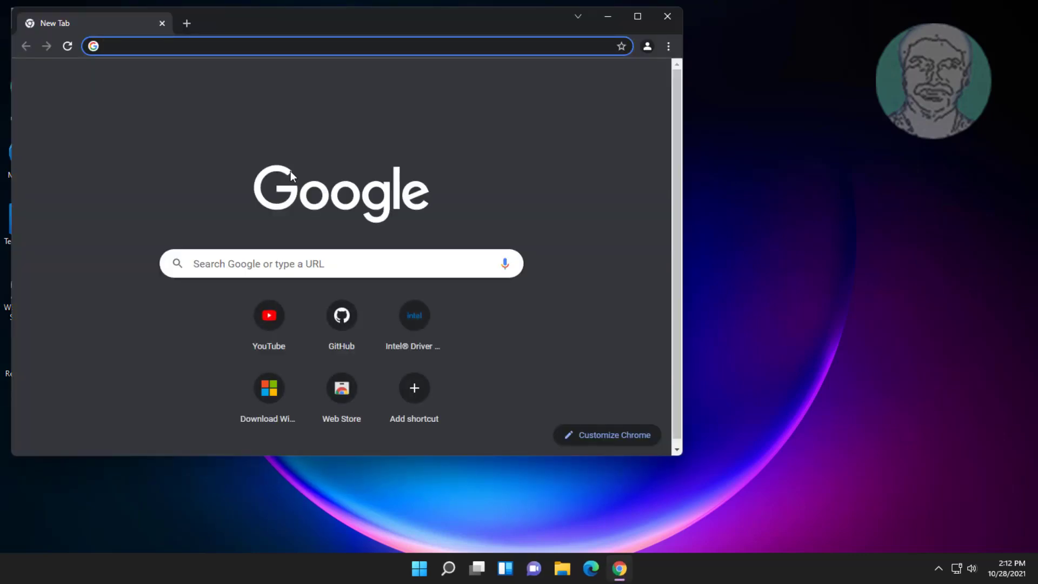
click(637, 17)
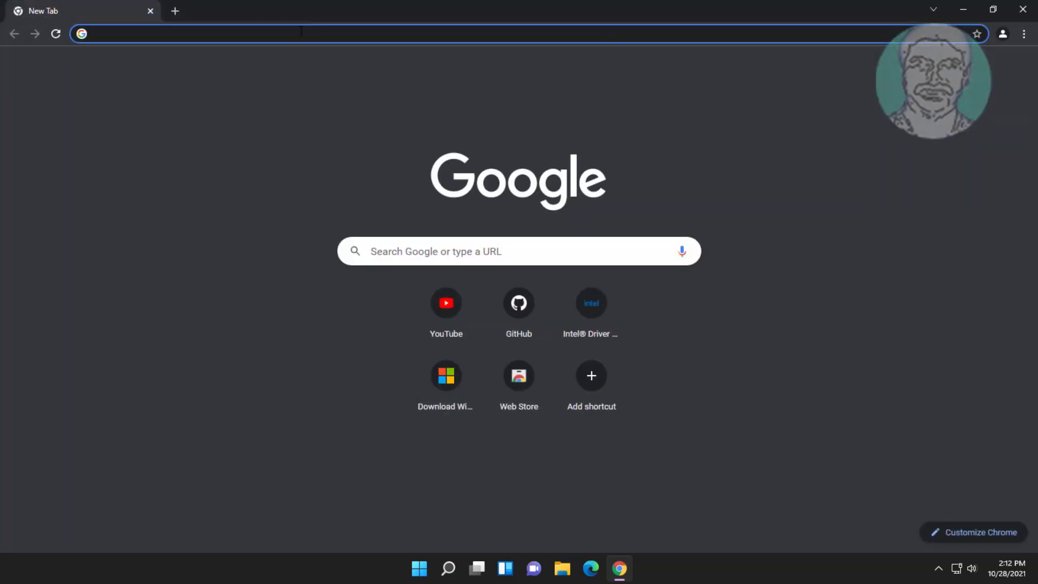
text(windos)
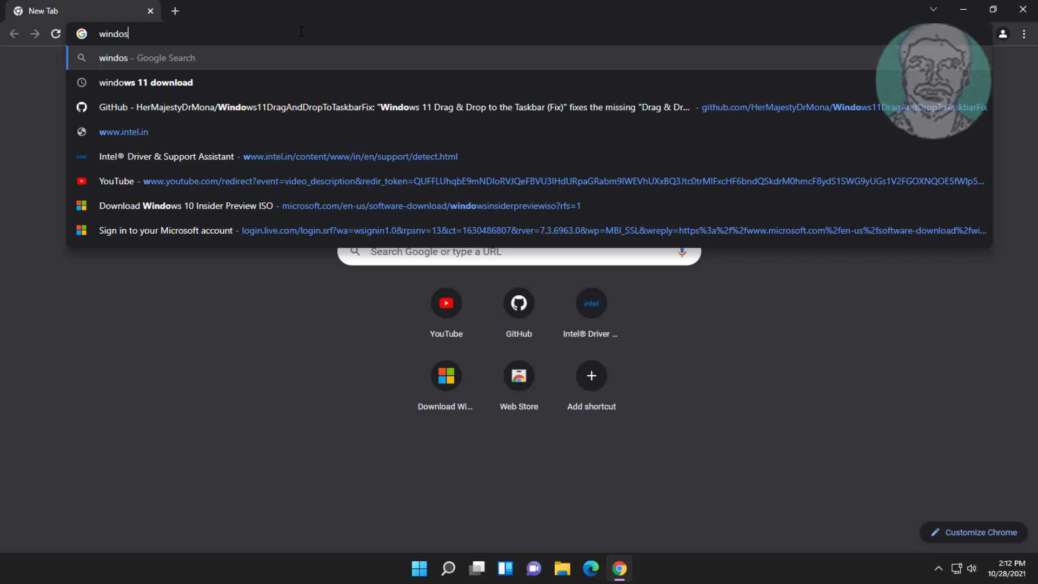
key(BackSpace)
text(ws 11 do)
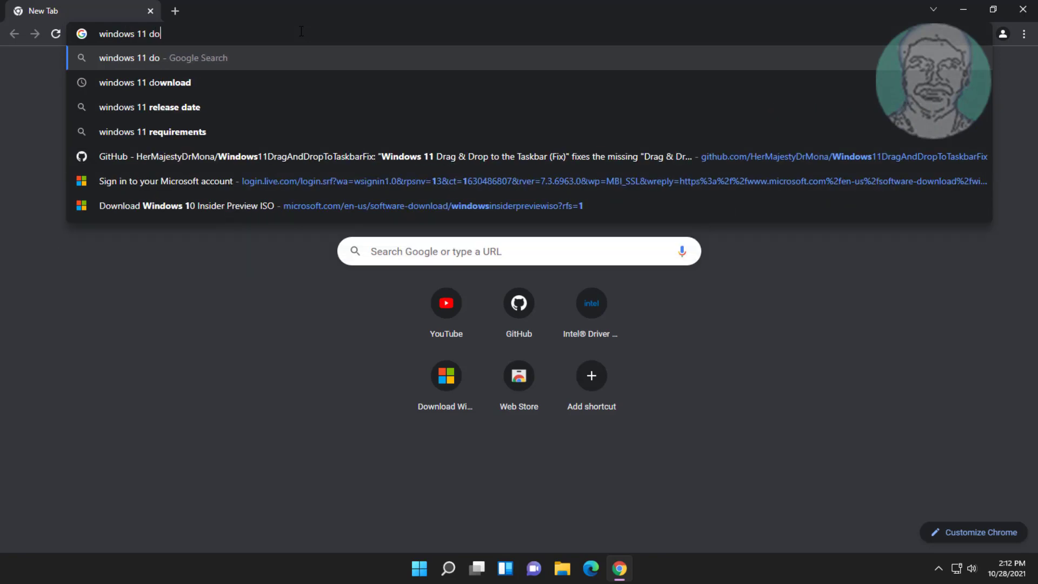
text(wnload)
key(Return)
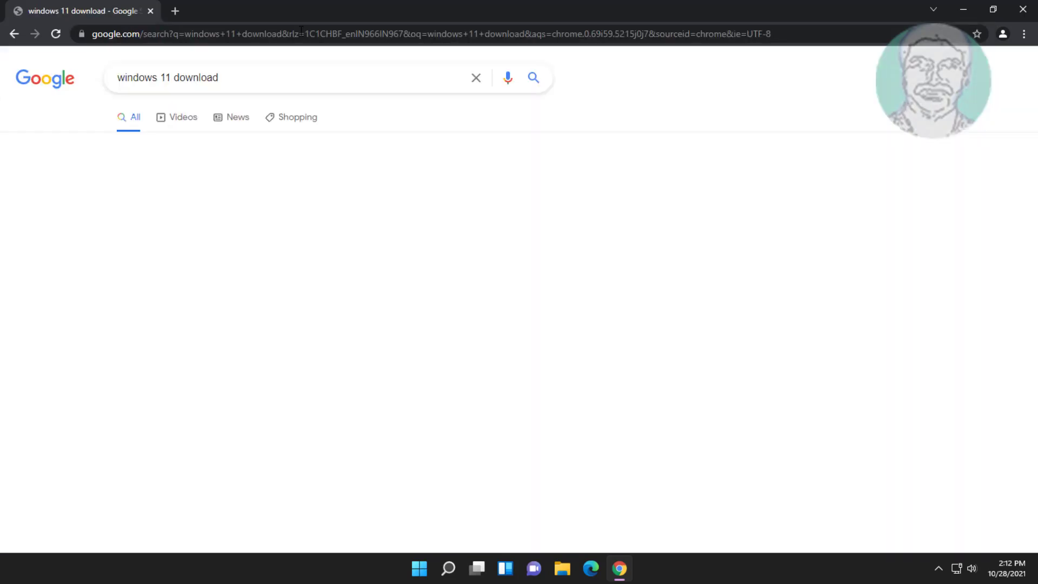
- Open Microsoft's Download Windows 11 page and download the media creation tool offered under Create Windows 11 Installation Media
click(256, 190)
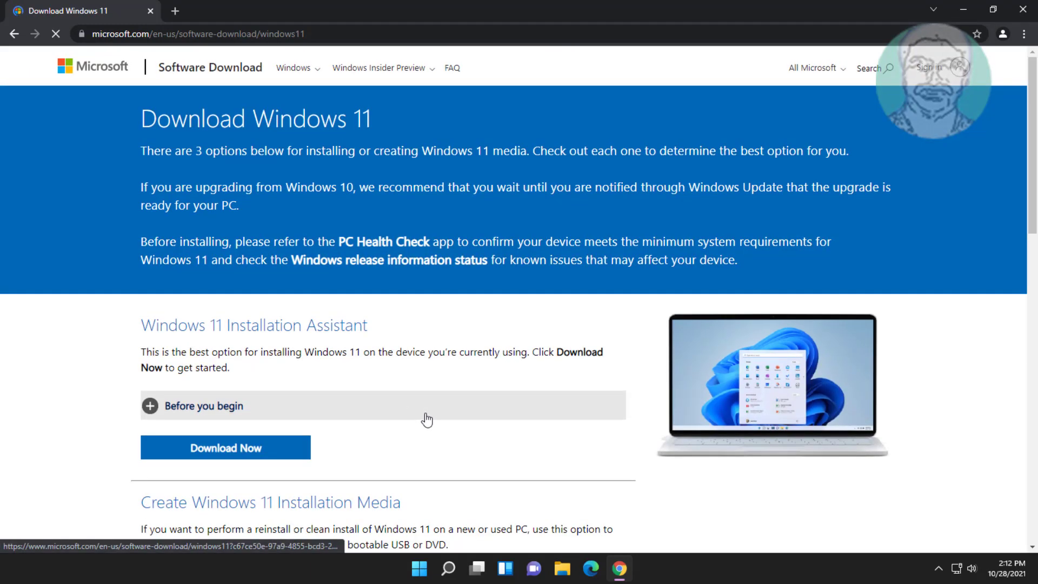
scroll(428, 435, down, 3)
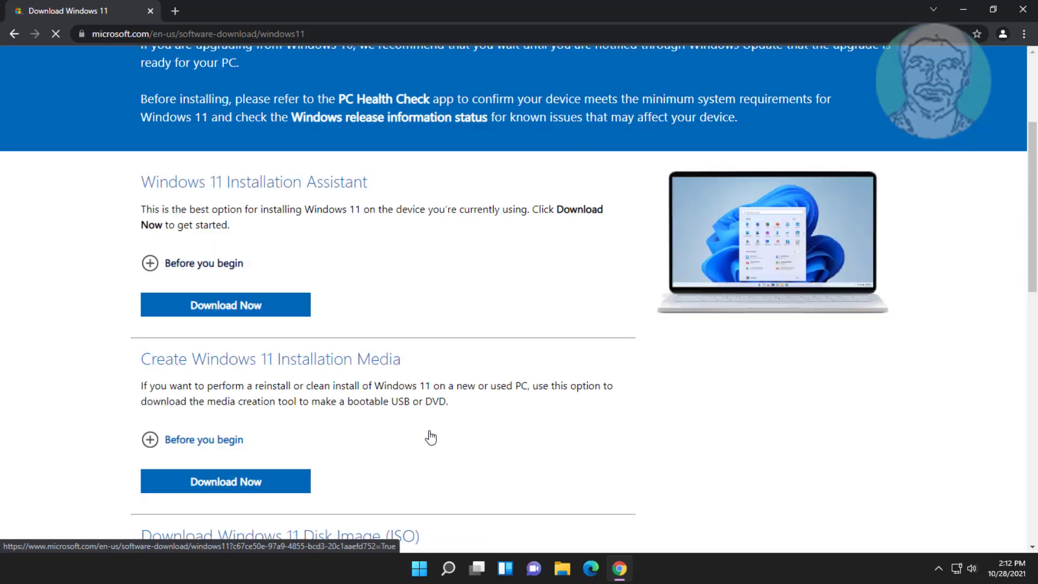
scroll(431, 438, down, 1)
click(223, 425)
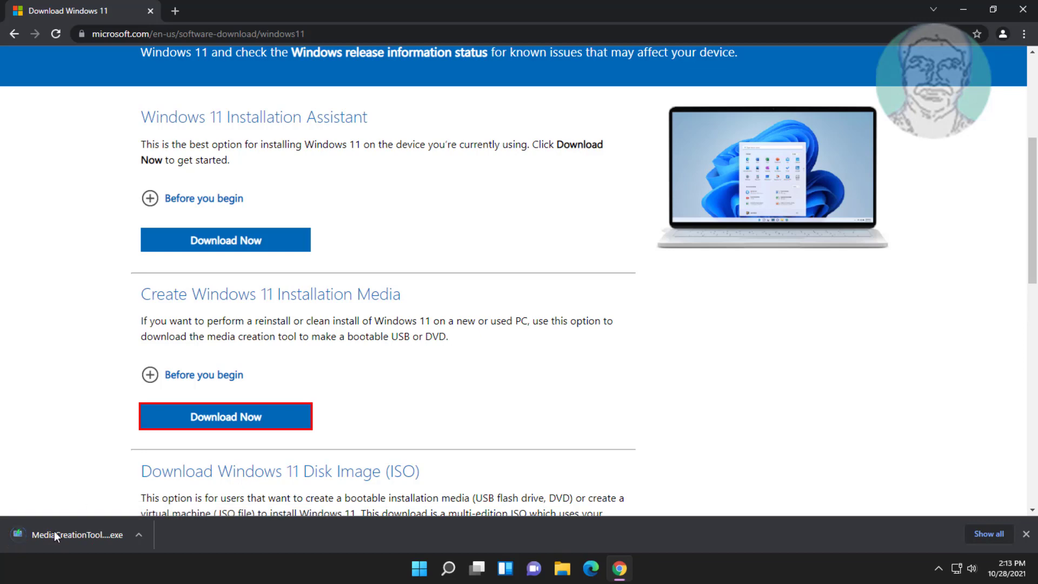
- Launch the downloaded media creation tool, minimizing the browser and approving the elevation request
click(54, 535)
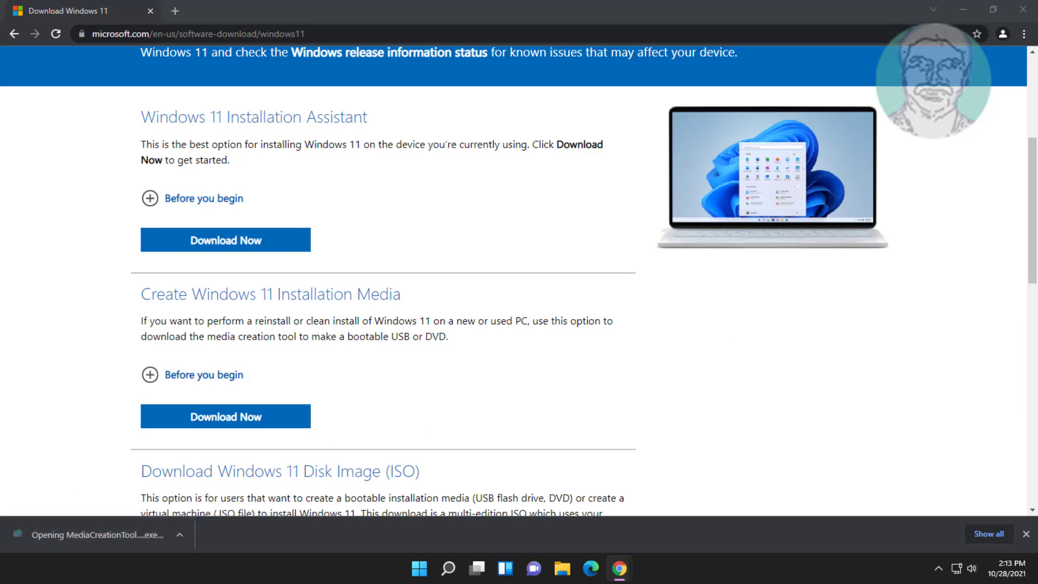
click(964, 9)
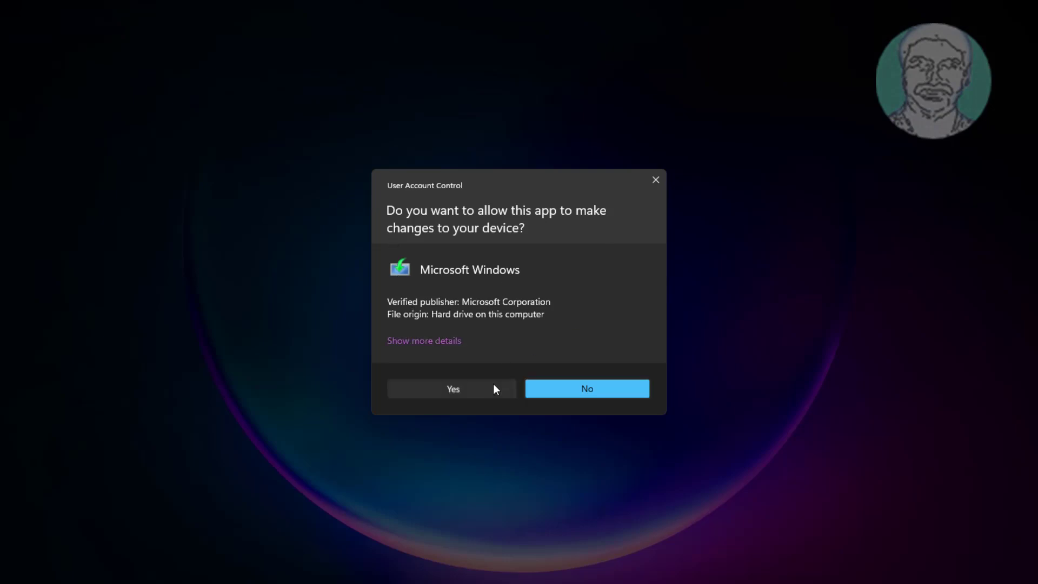
click(494, 387)
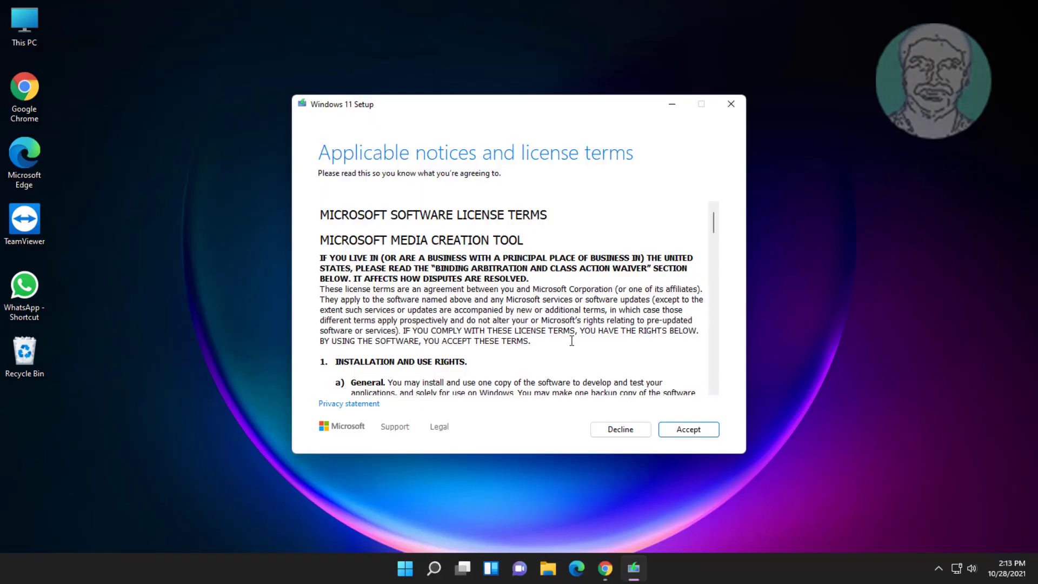
- Accept the license terms and create a Windows 11 ISO file with the recommended options, saving it as Windows in the Documents folder
click(703, 432)
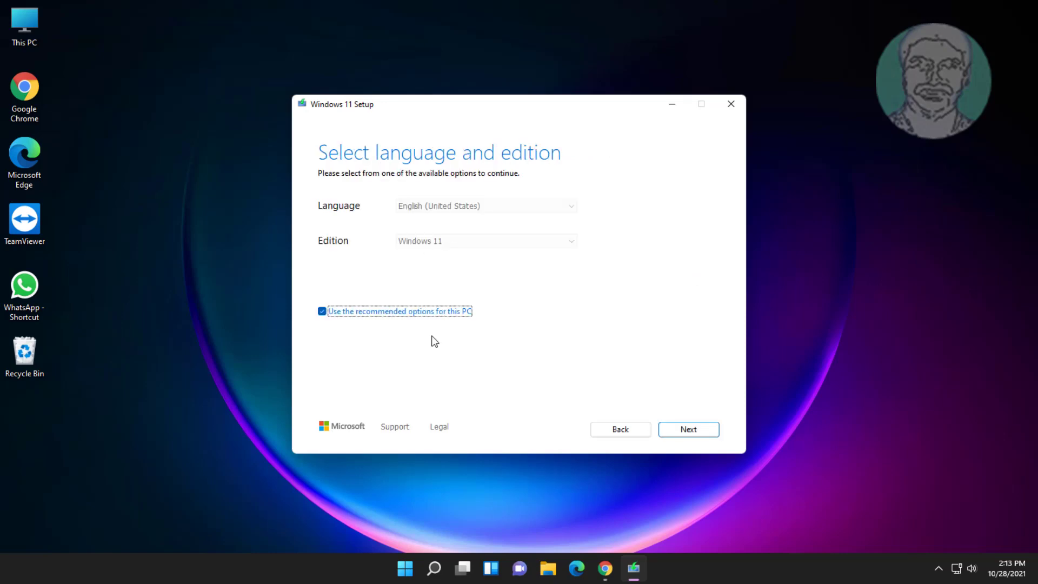
click(698, 432)
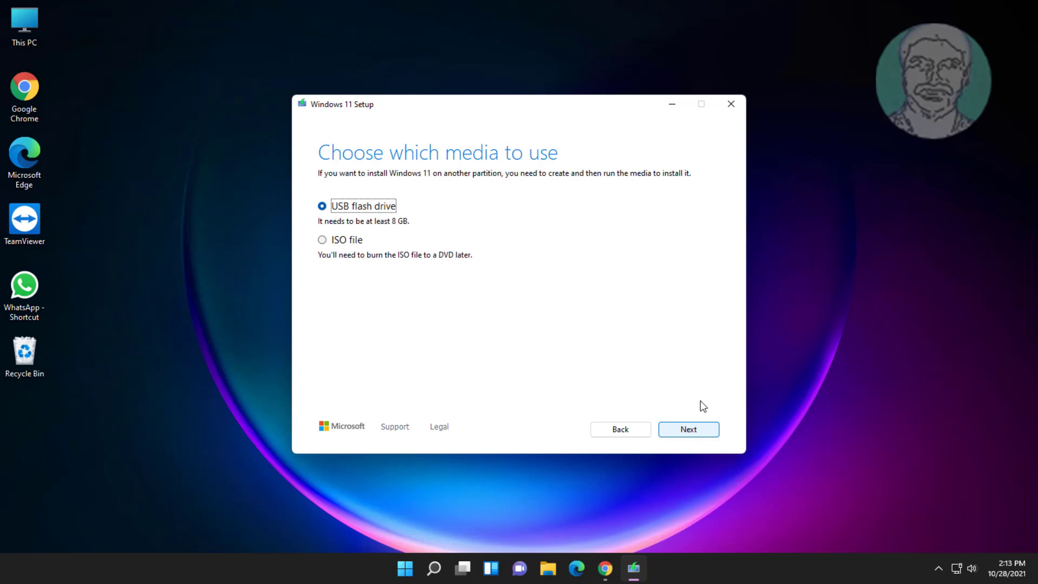
click(344, 241)
click(687, 430)
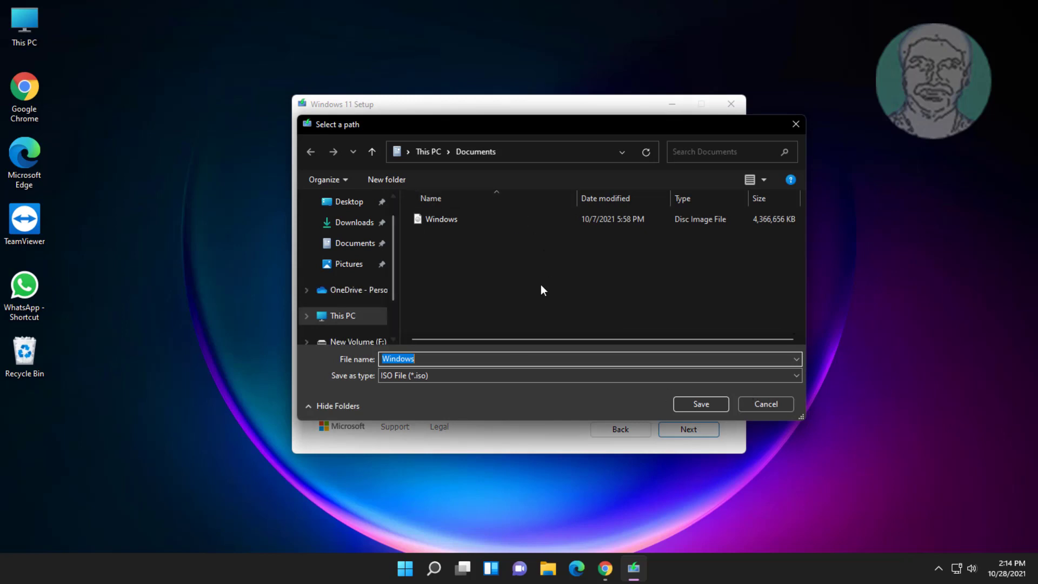
key(Return)
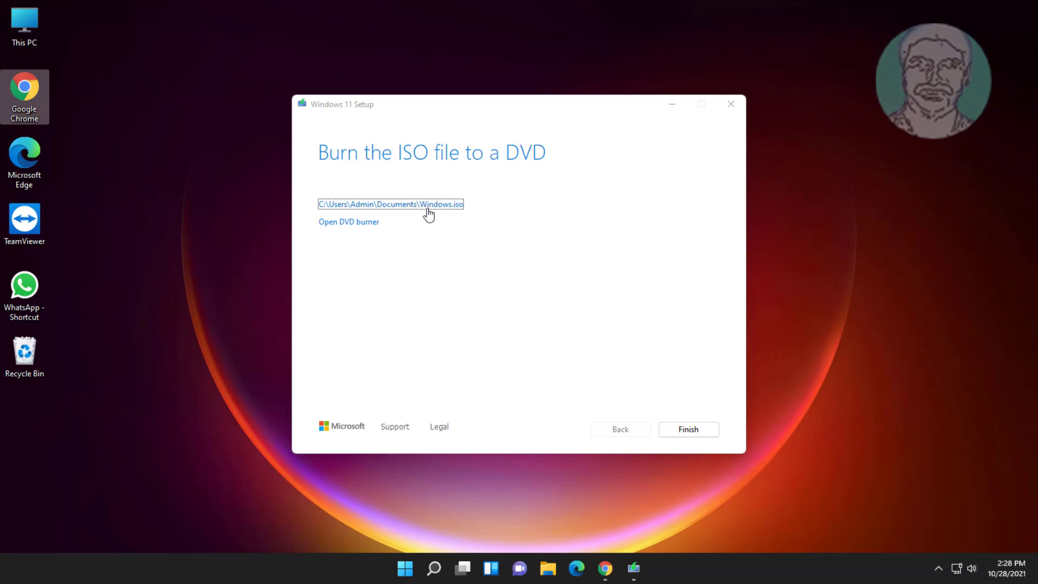
click(687, 435)
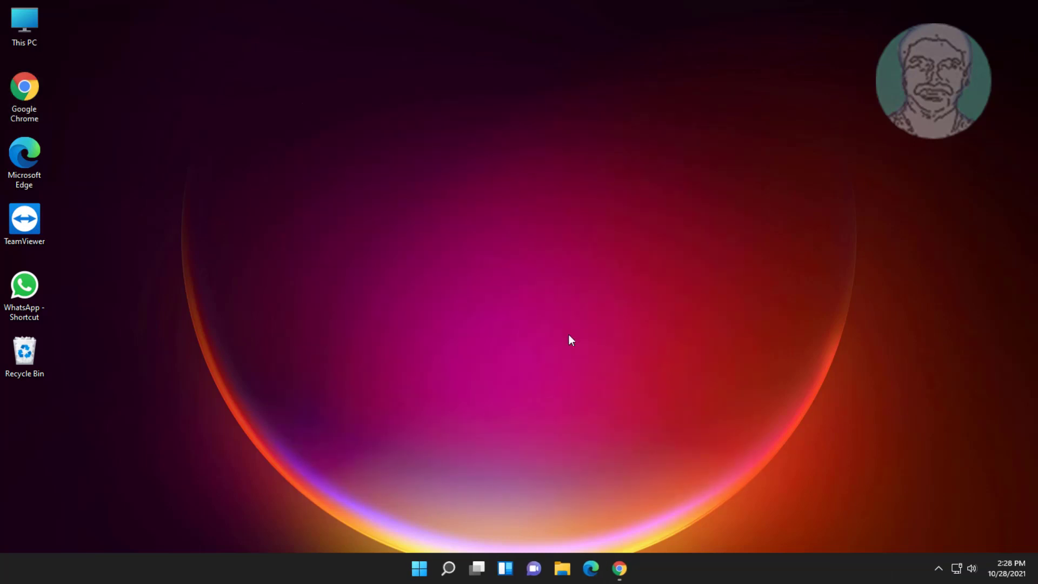
- Find the Windows disc image in the Documents folder using File Explorer and mount it
click(568, 577)
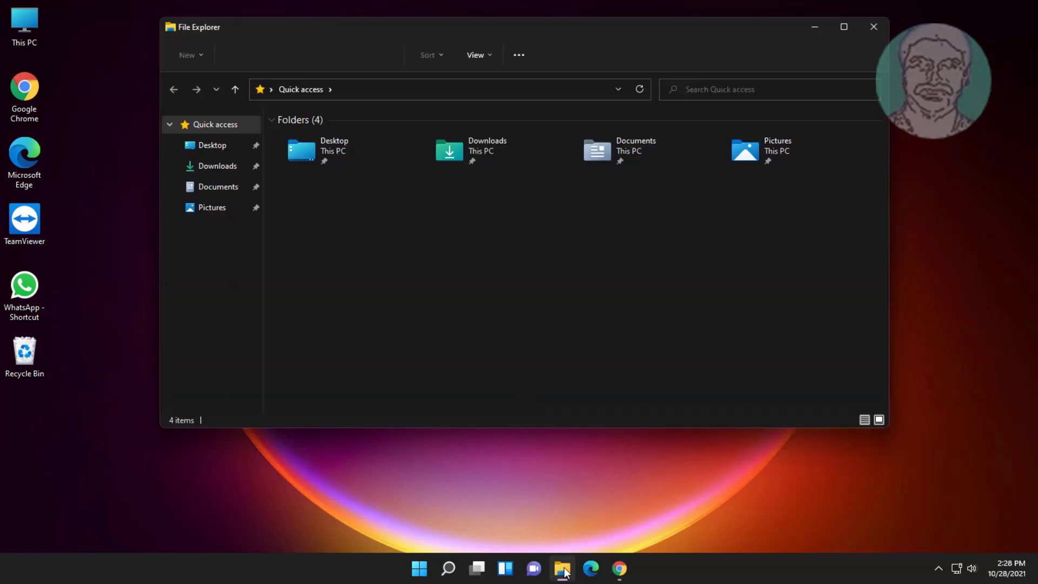
click(222, 170)
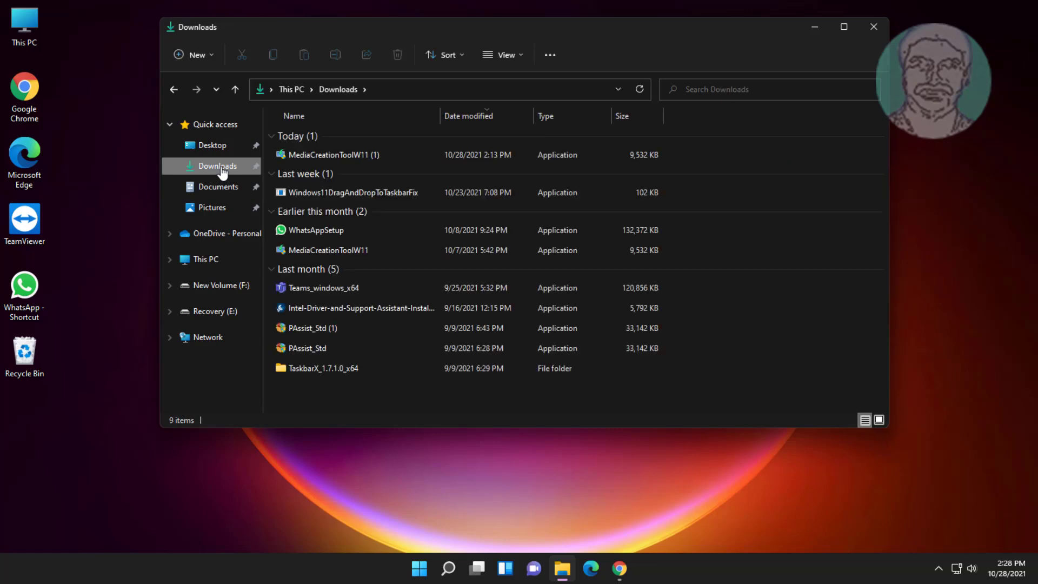
click(233, 189)
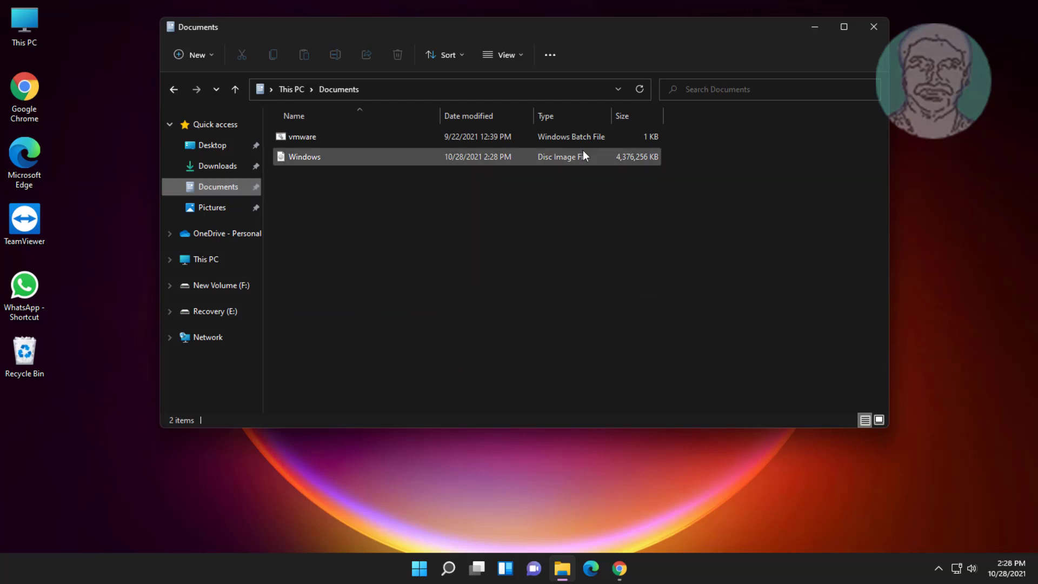
click(316, 157)
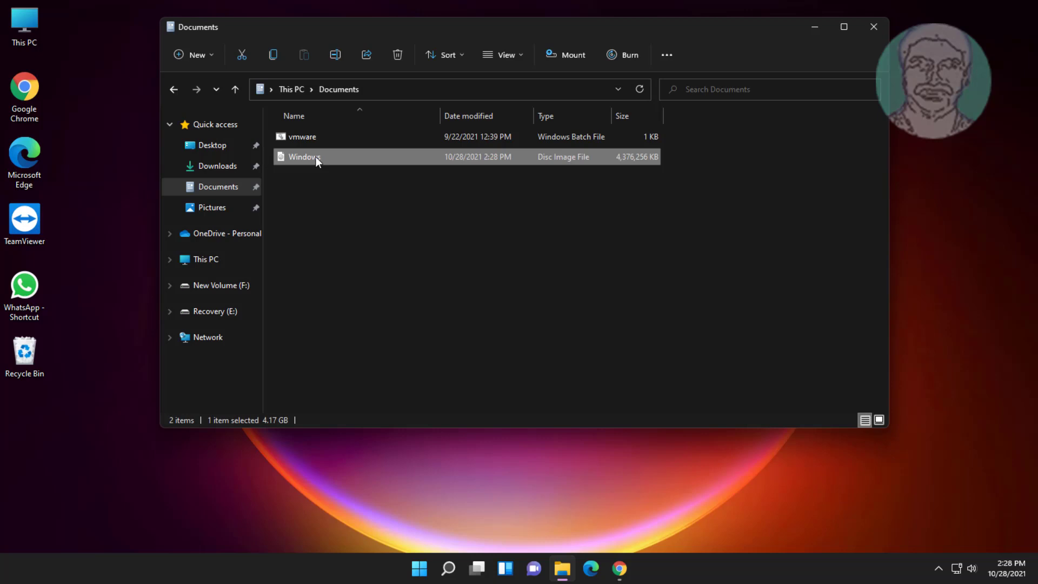
right_click(315, 157)
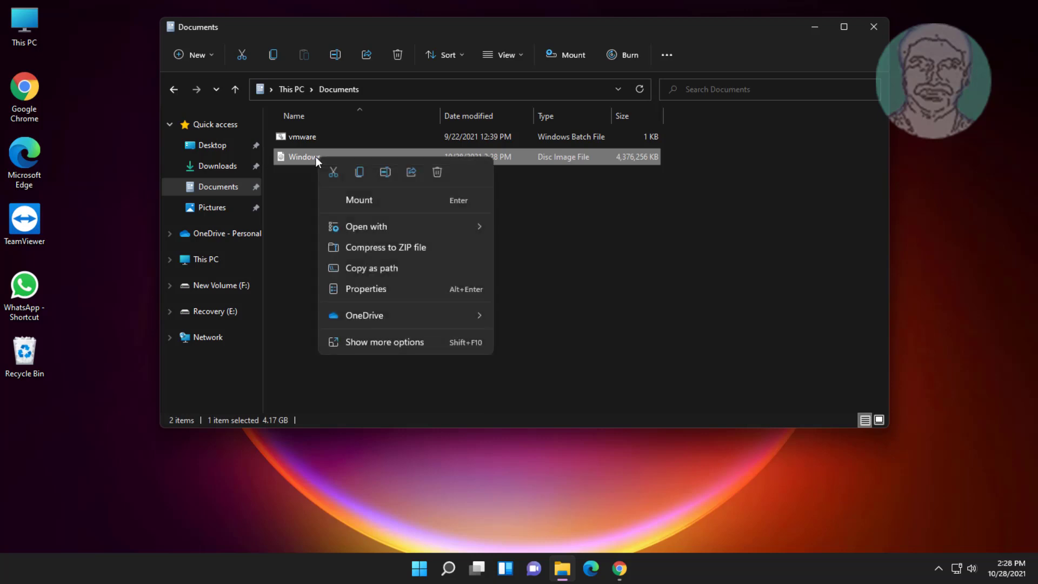
click(373, 201)
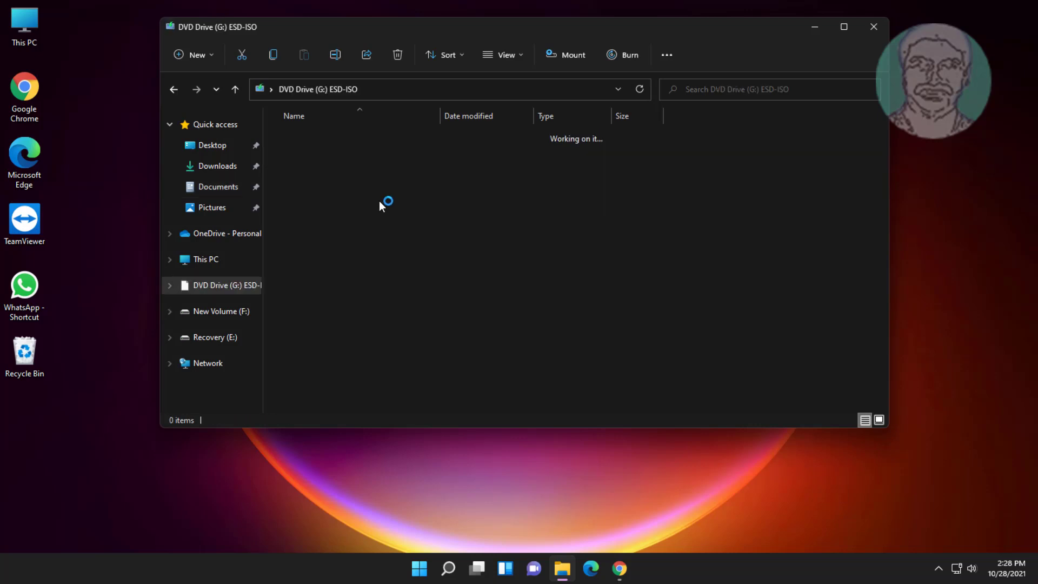
- Run setup from the mounted DVD drive with elevation approved, and start installing Windows 11 Pro, keeping personal files and apps
double_click(296, 277)
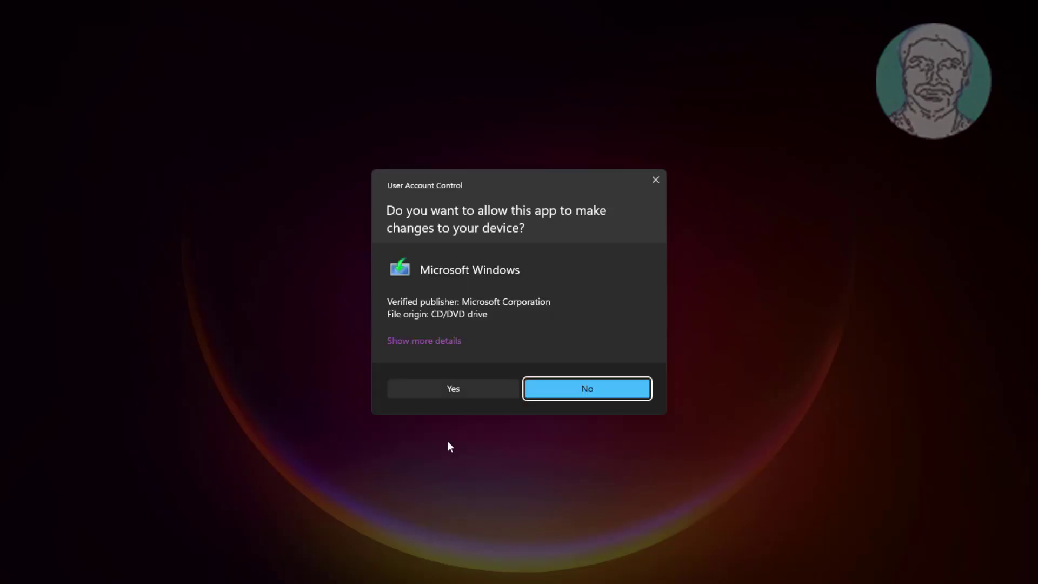
click(453, 389)
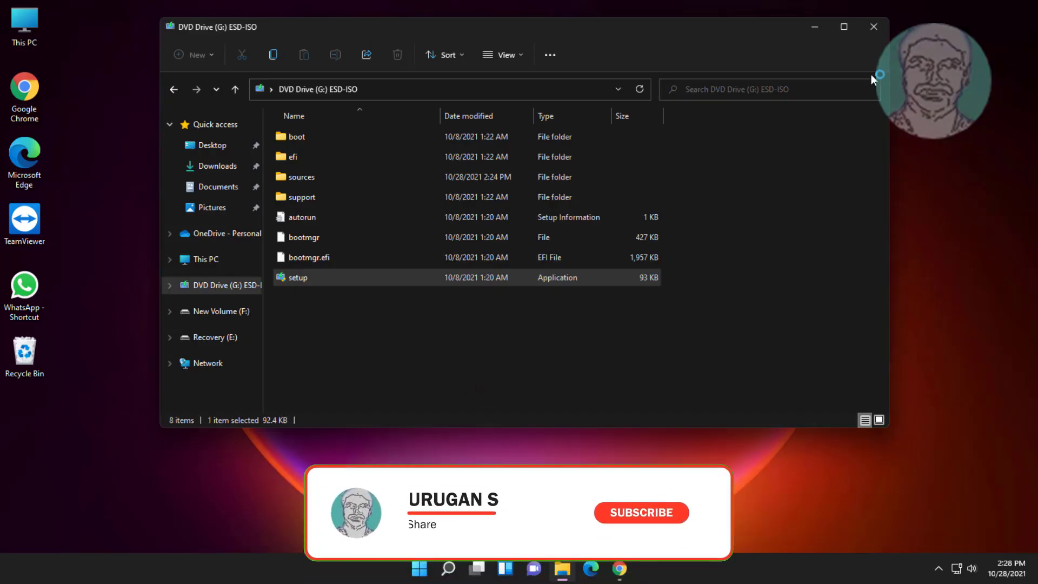
click(873, 27)
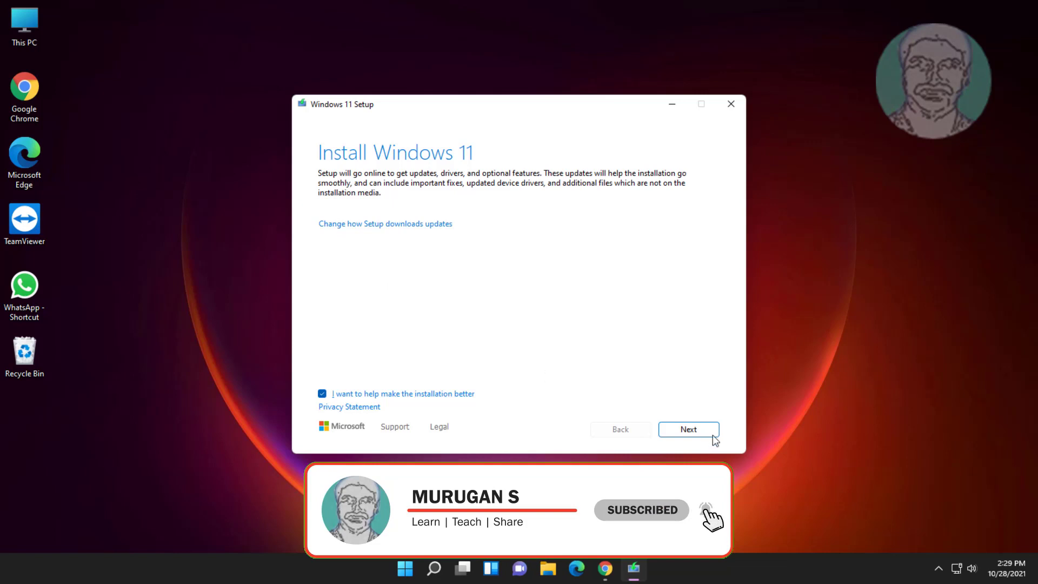
click(692, 430)
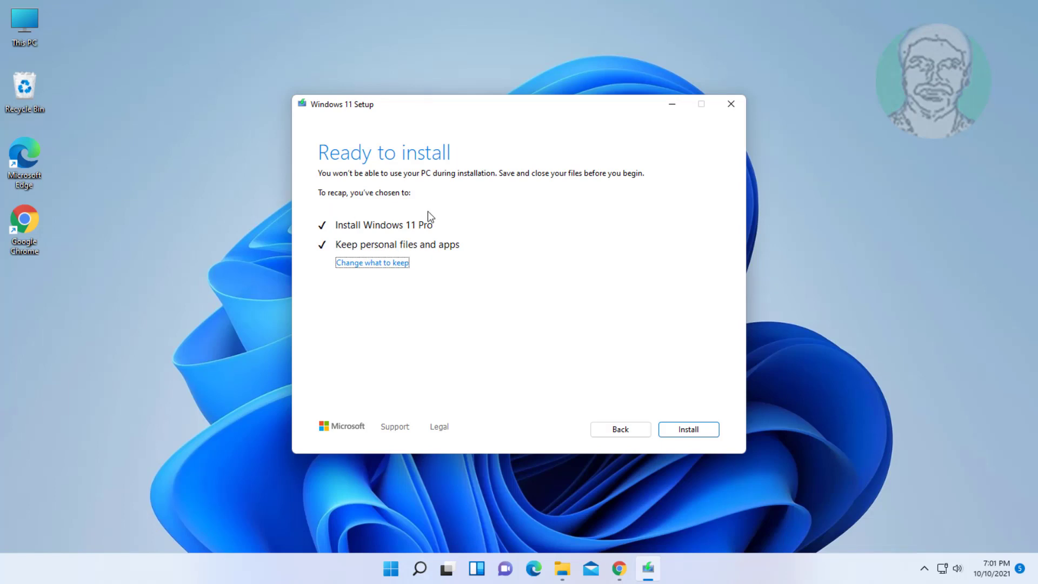
click(700, 433)
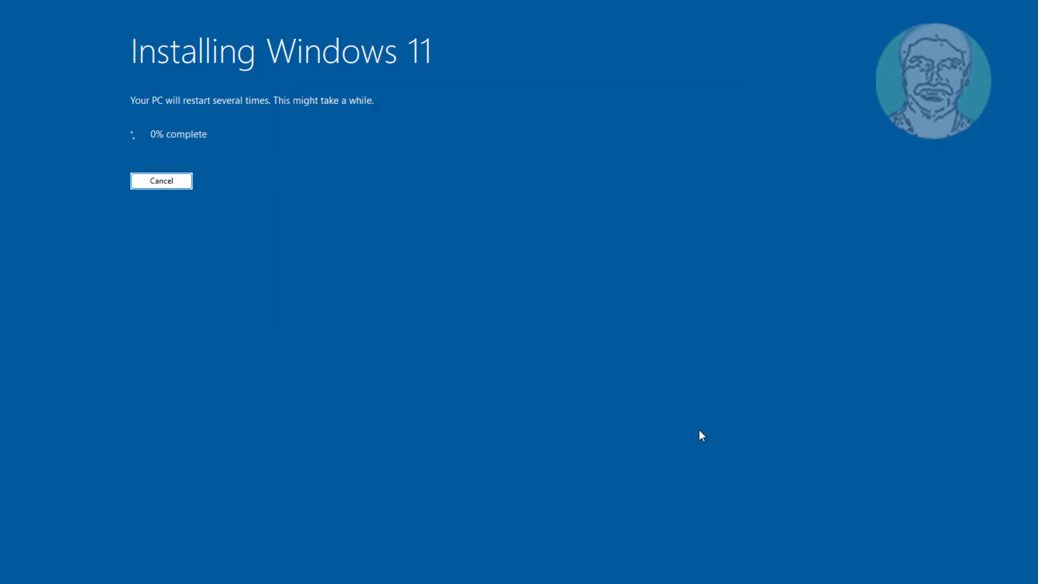